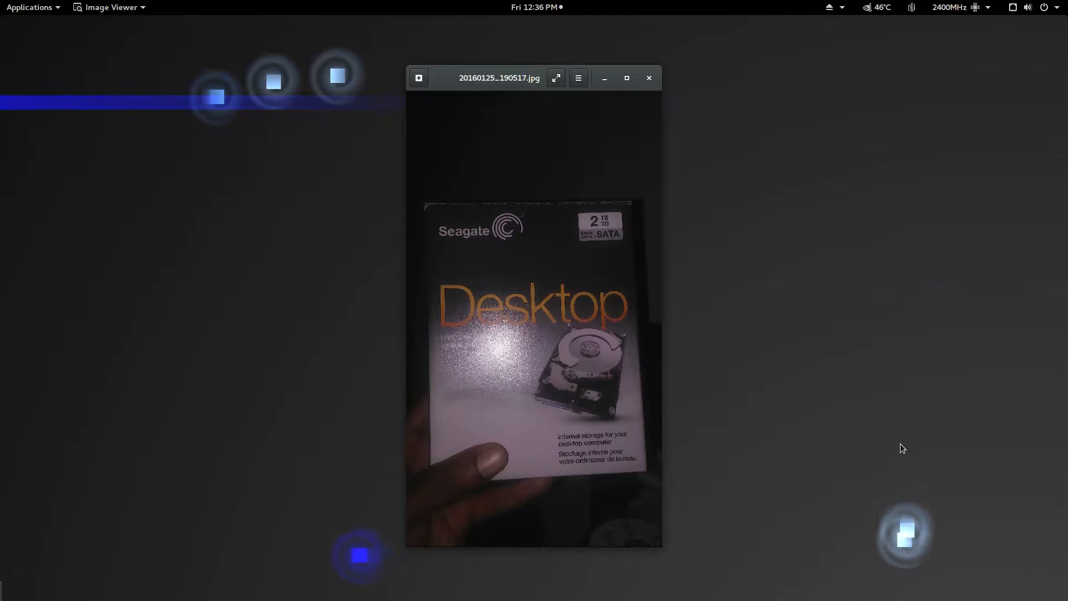
- Open the Disks utility and display the details of the 2.0 TB Hard Disk
{"action": "mouse_move", "coordinate": [853, 598]}
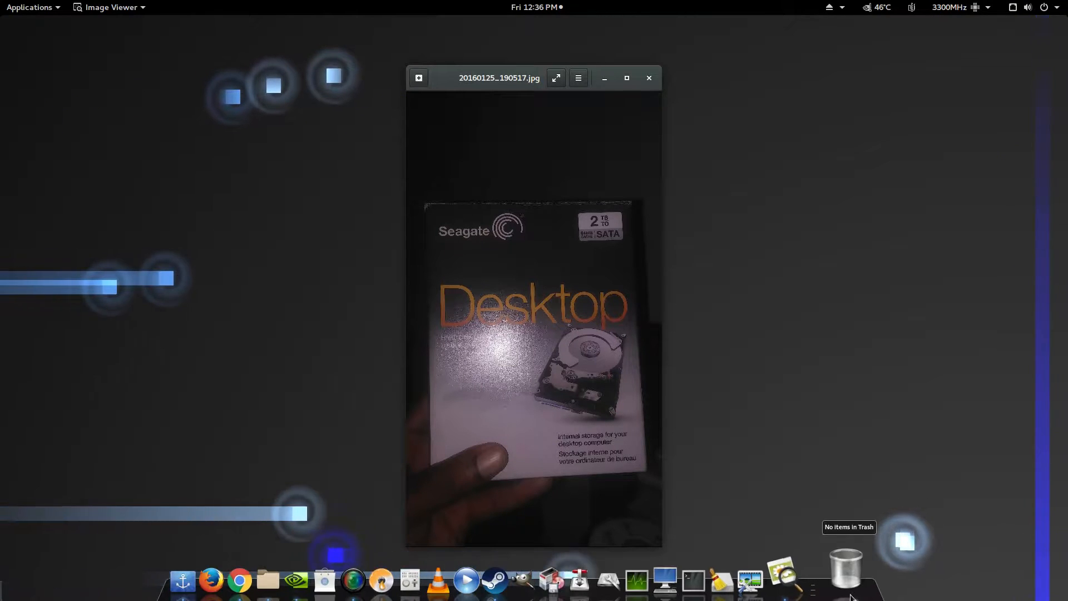
{"action": "left_click", "coordinate": [812, 567]}
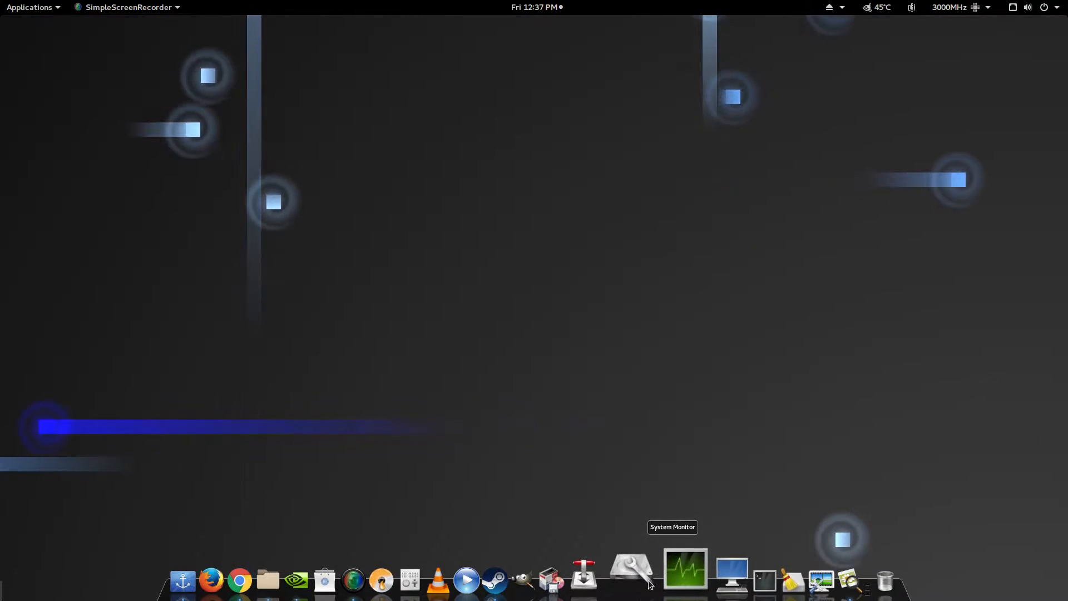
{"action": "left_click", "coordinate": [642, 566]}
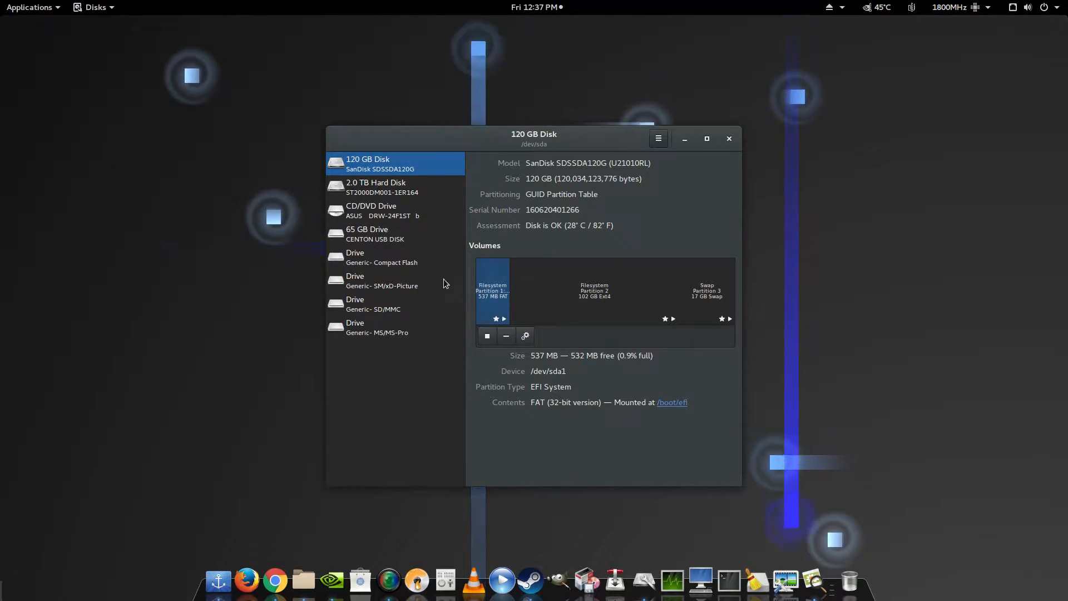
{"action": "left_click", "coordinate": [408, 189]}
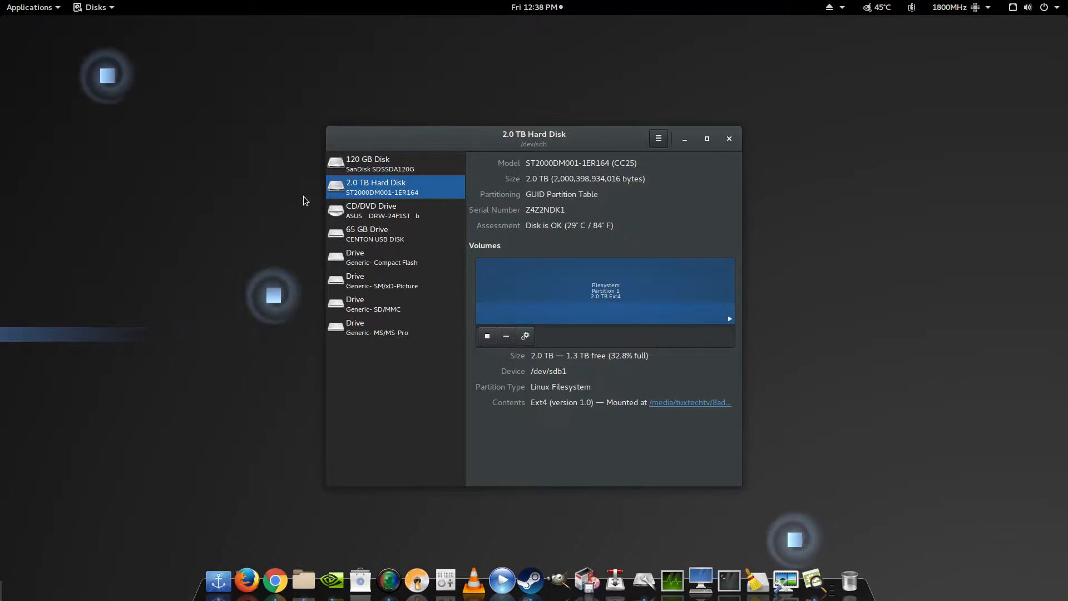
- Switch to the file manager, look through the movies folder on the 2.0 TB Volume and return to the volume's root
{"action": "left_click", "coordinate": [306, 574]}
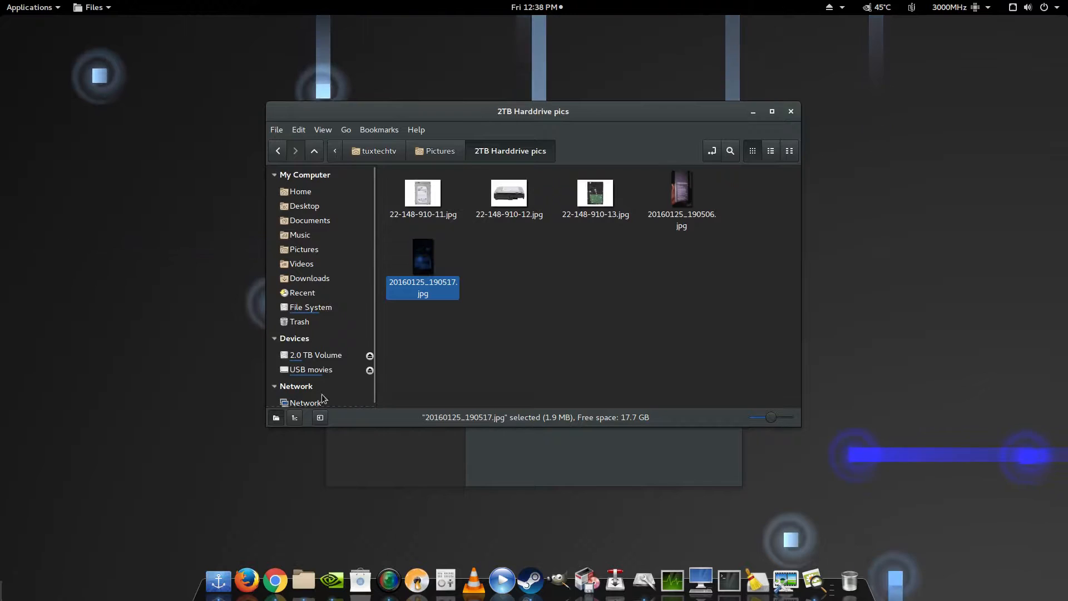
{"action": "left_click", "coordinate": [316, 356]}
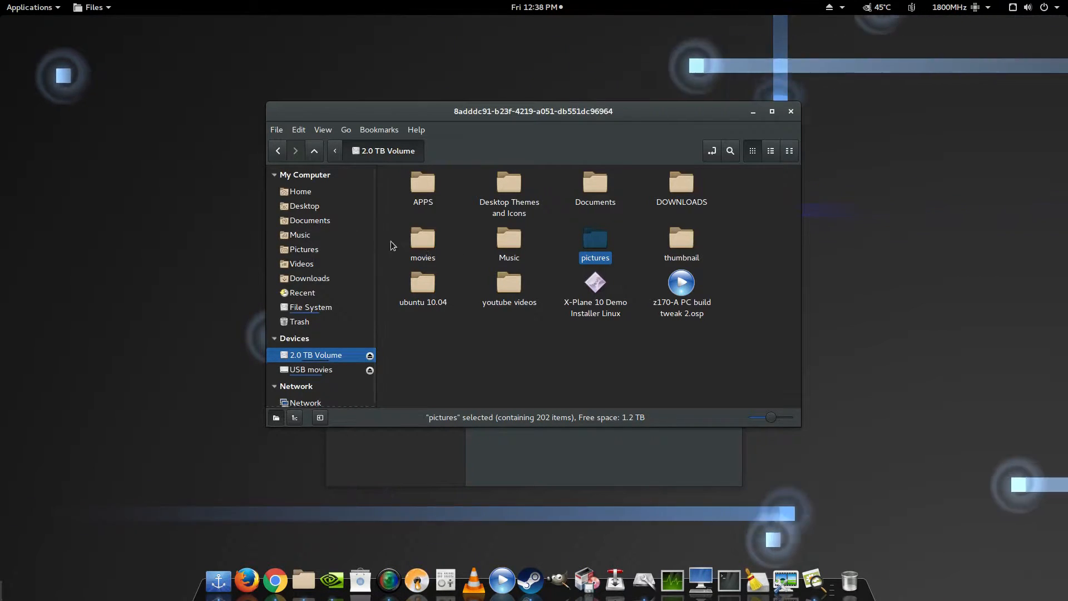
{"action": "double_click", "coordinate": [419, 243]}
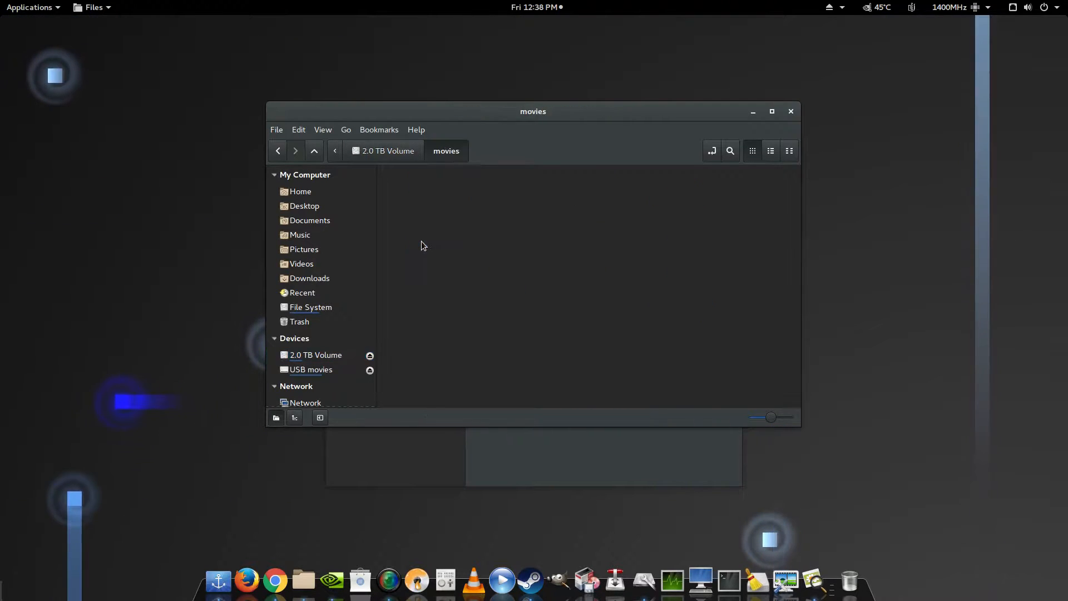
{"action": "scroll", "coordinate": [477, 250], "scroll_direction": "down", "scroll_amount": 3}
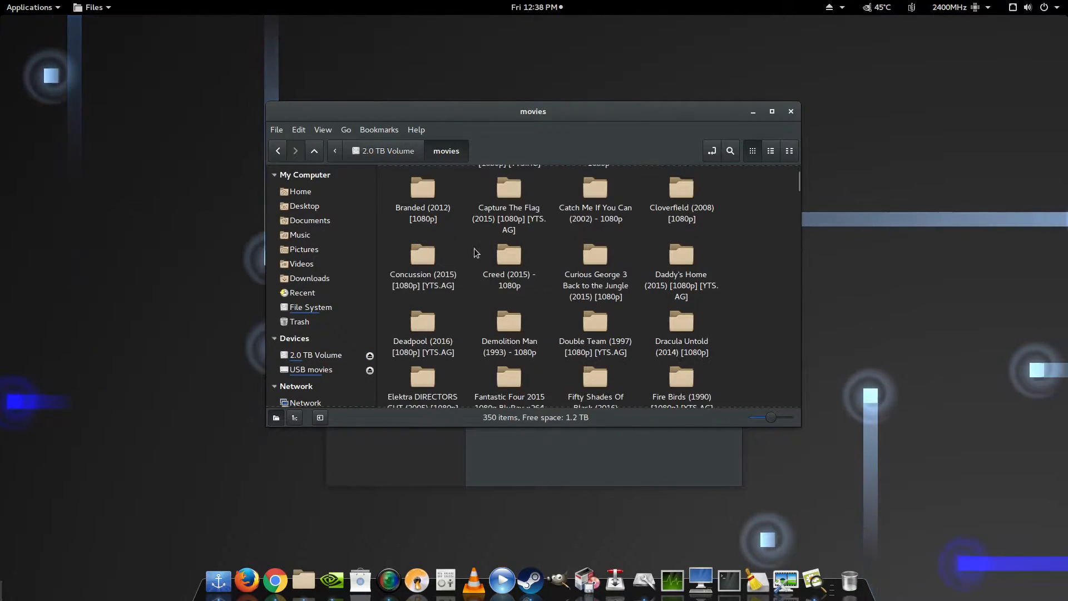
{"action": "scroll", "coordinate": [477, 252], "scroll_direction": "down", "scroll_amount": 9}
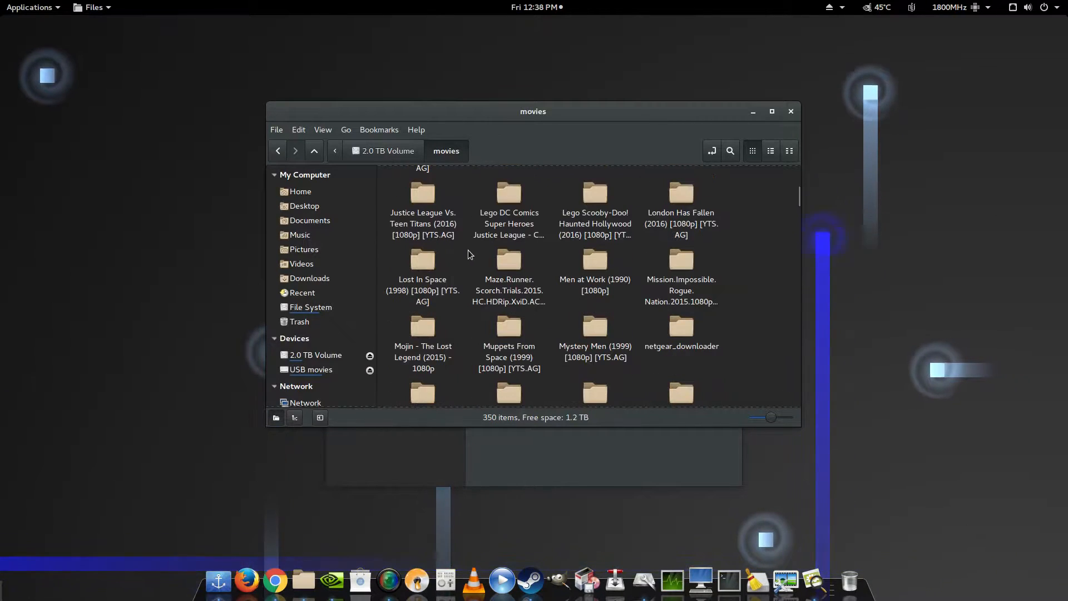
{"action": "scroll", "coordinate": [469, 250], "scroll_direction": "down", "scroll_amount": 12}
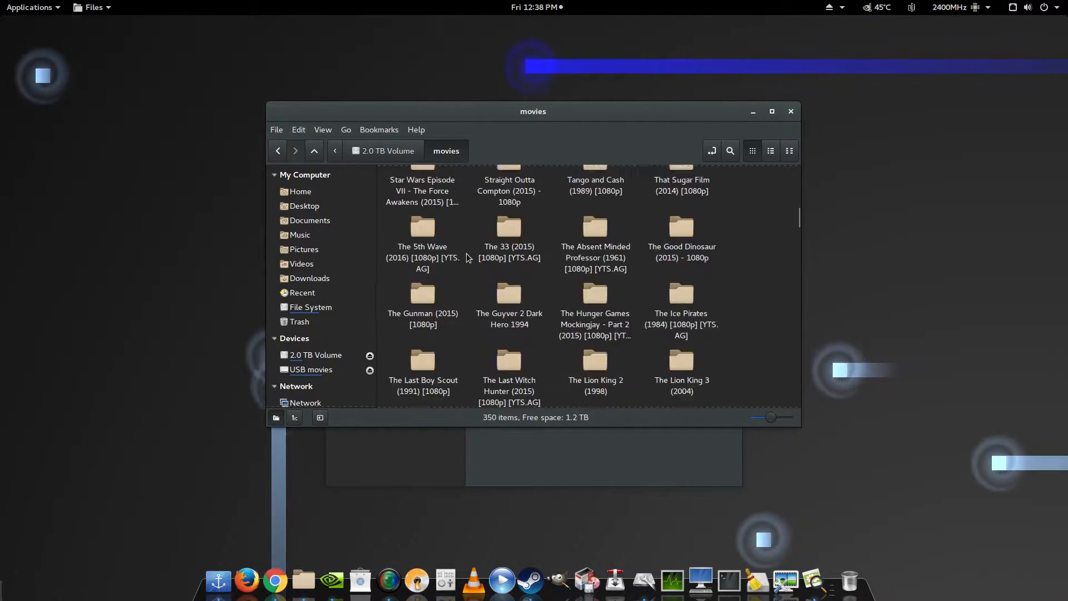
{"action": "scroll", "coordinate": [467, 257], "scroll_direction": "down", "scroll_amount": 13}
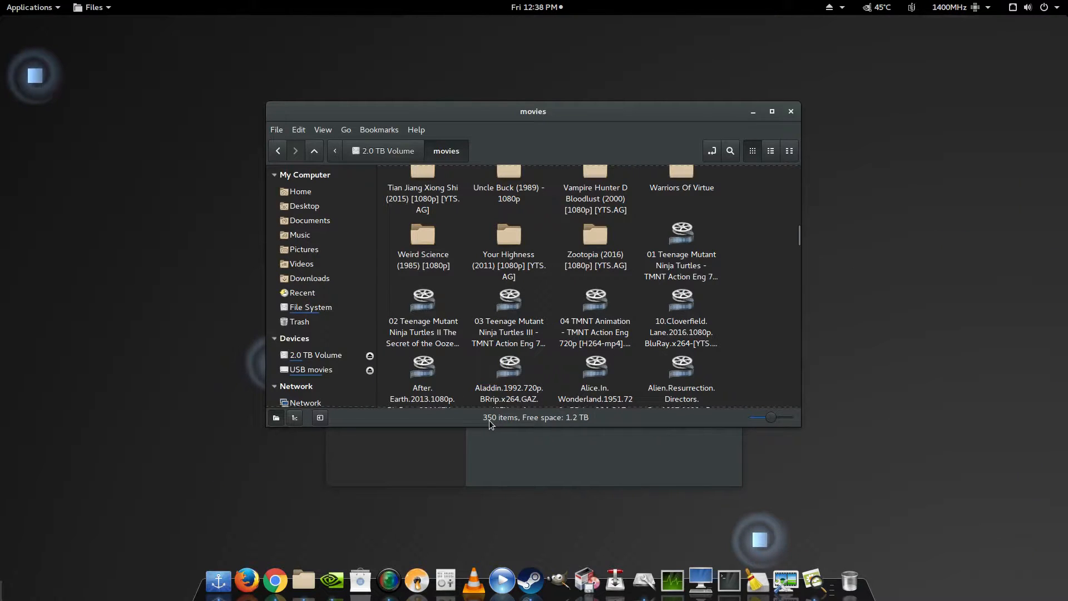
{"action": "scroll", "coordinate": [465, 345], "scroll_direction": "up", "scroll_amount": 8}
{"action": "scroll", "coordinate": [467, 350], "scroll_direction": "up", "scroll_amount": 20}
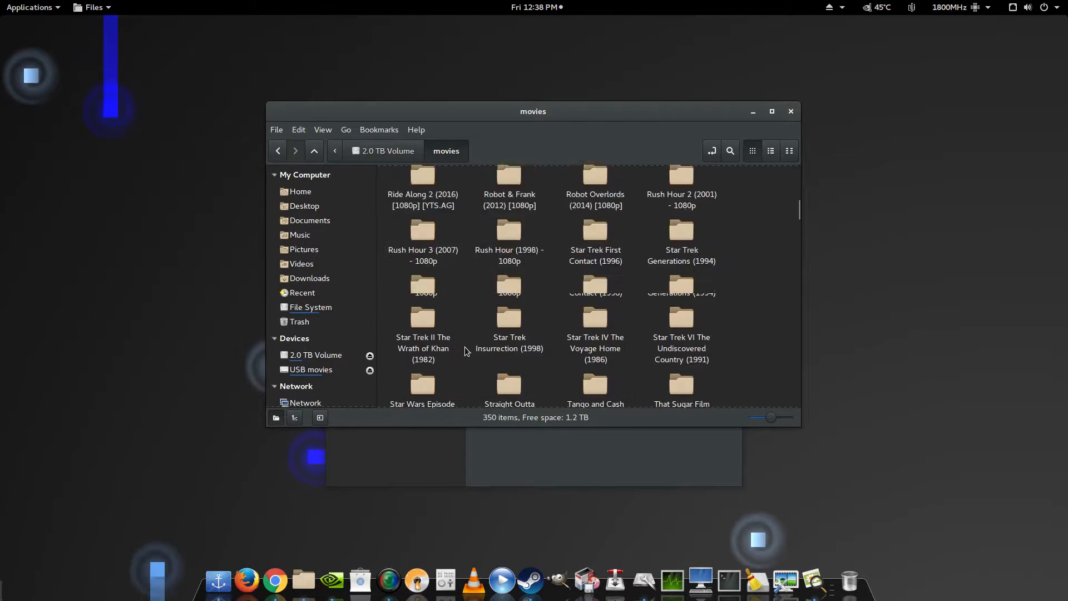
{"action": "scroll", "coordinate": [459, 342], "scroll_direction": "up", "scroll_amount": 5}
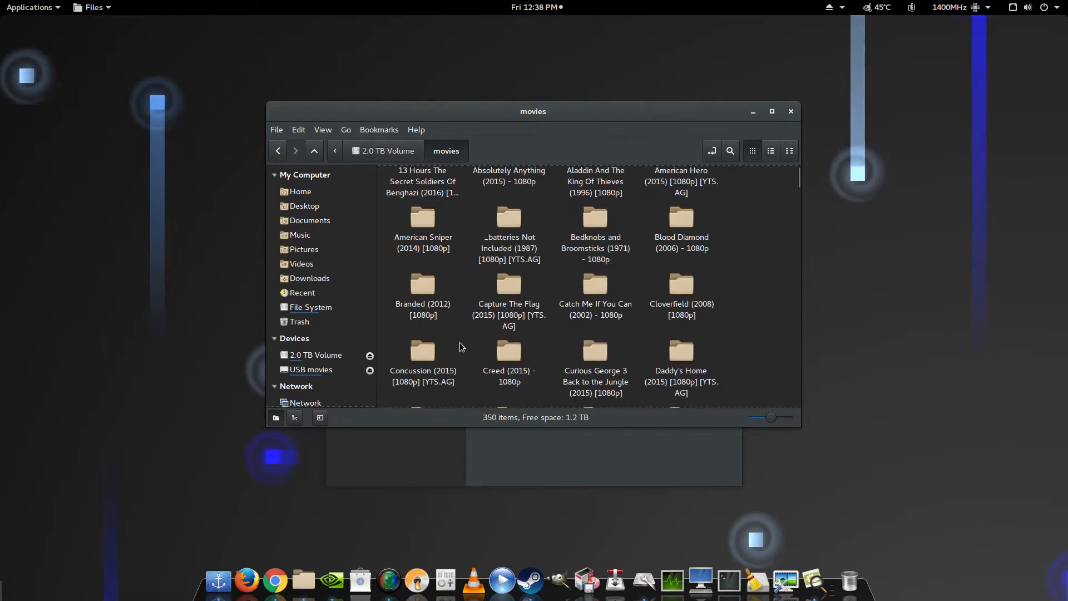
{"action": "key", "text": "BackSpace"}
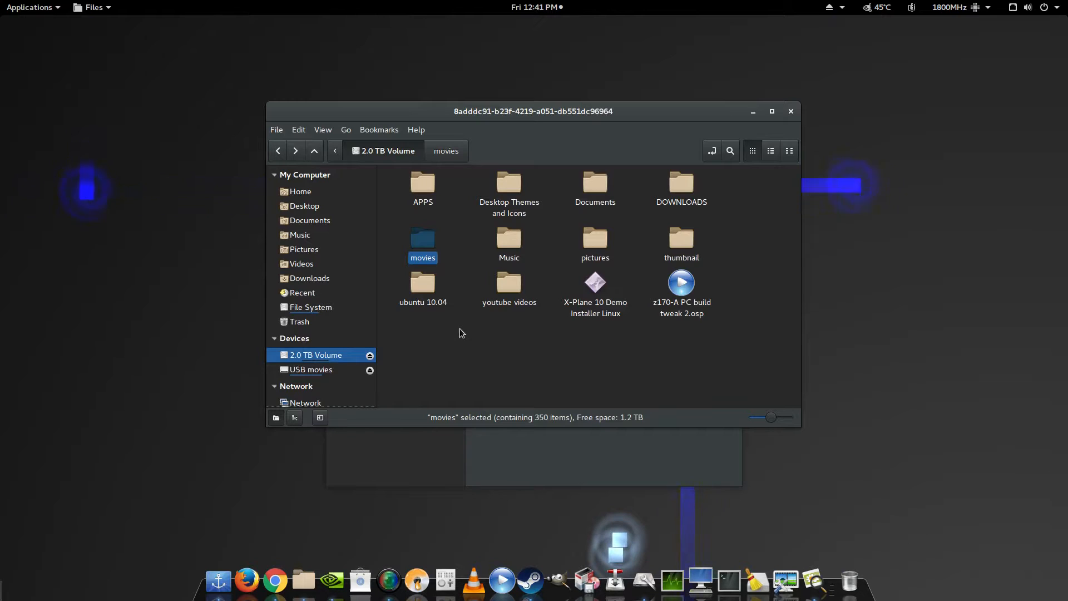
- Look through the contents of the APPS folder on the 2.0 TB Volume and return to the volume's root
{"action": "double_click", "coordinate": [420, 188]}
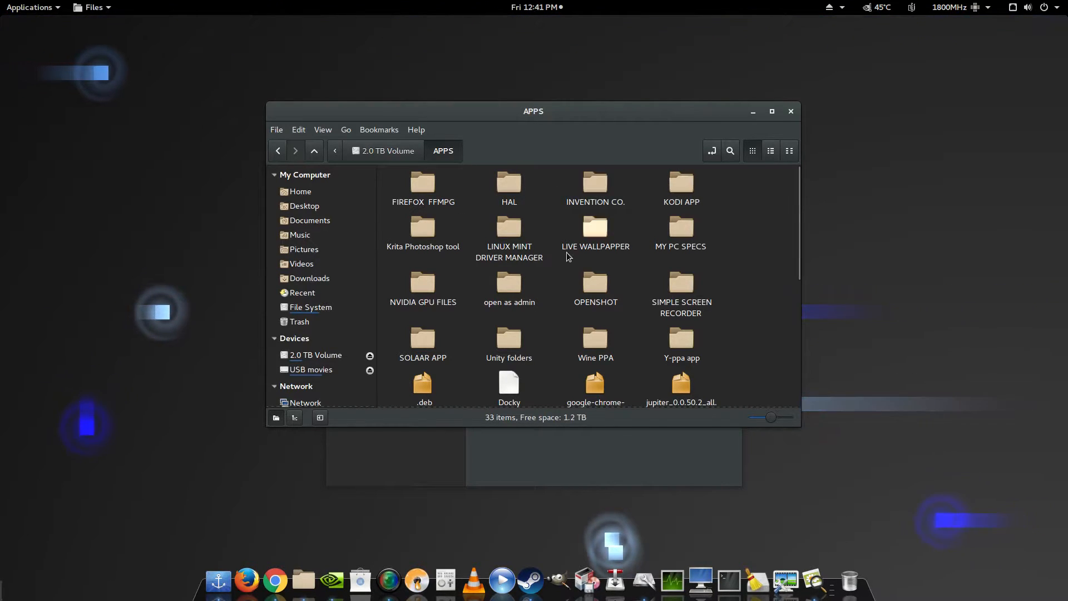
{"action": "scroll", "coordinate": [557, 219], "scroll_direction": "down", "scroll_amount": 5}
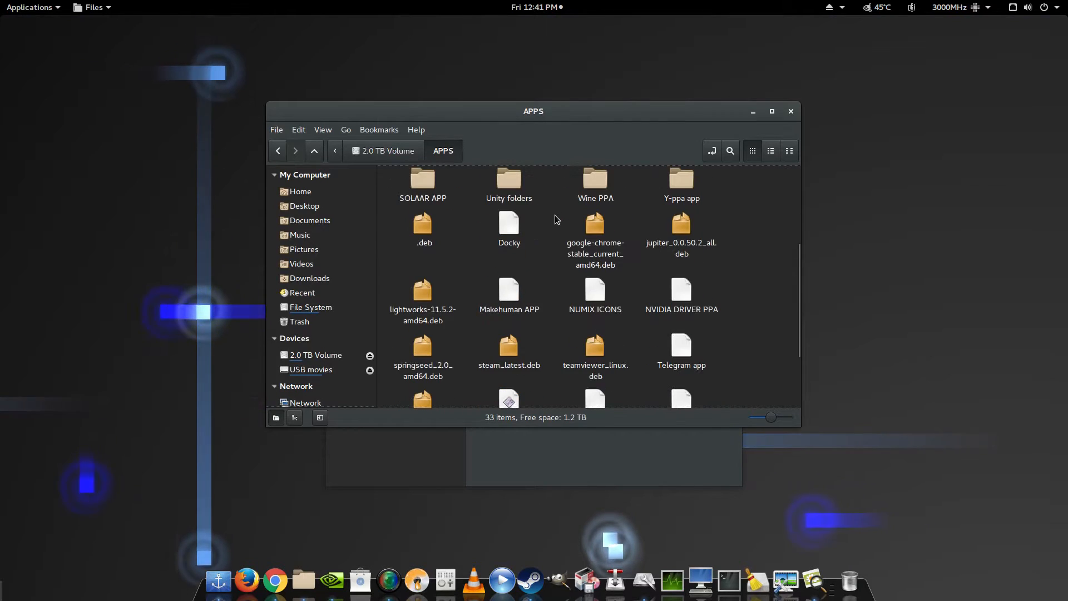
{"action": "scroll", "coordinate": [556, 219], "scroll_direction": "down", "scroll_amount": 3}
{"action": "scroll", "coordinate": [555, 222], "scroll_direction": "up", "scroll_amount": 8}
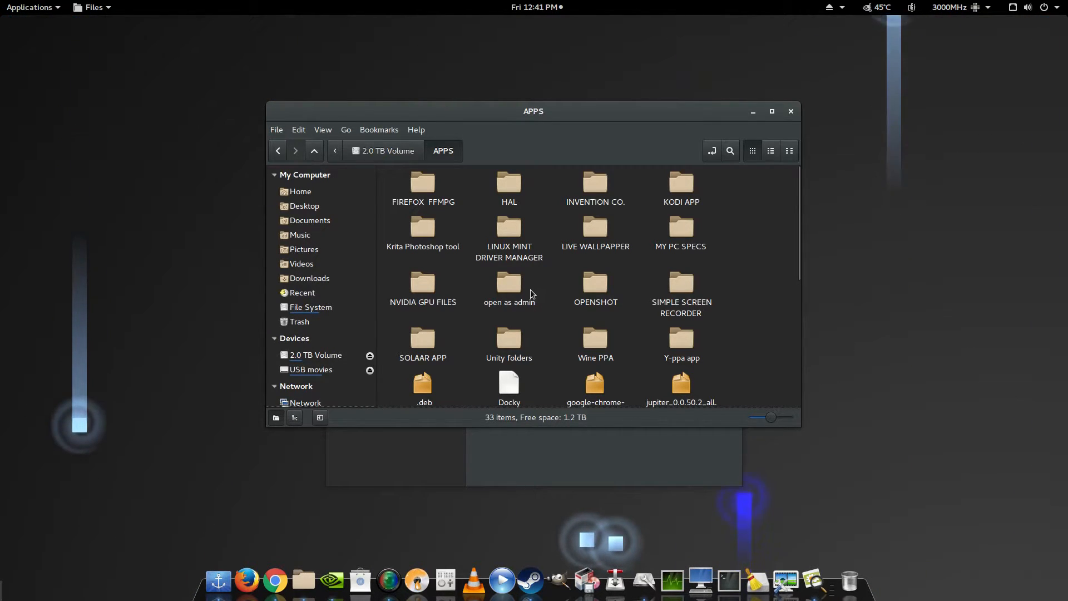
{"action": "key", "text": "alt+Left"}
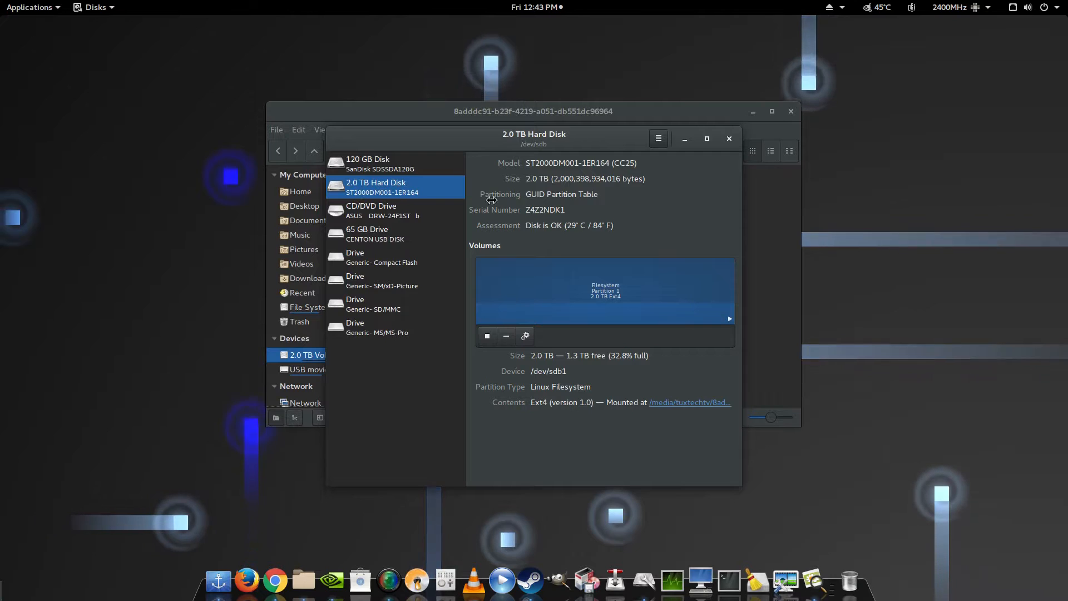
- Benchmark the 2.0 TB Hard Disk with 100 samples of 10 MiB, write-benchmark and 1000 access-time samples, authenticating with the account password
{"action": "left_click", "coordinate": [658, 138]}
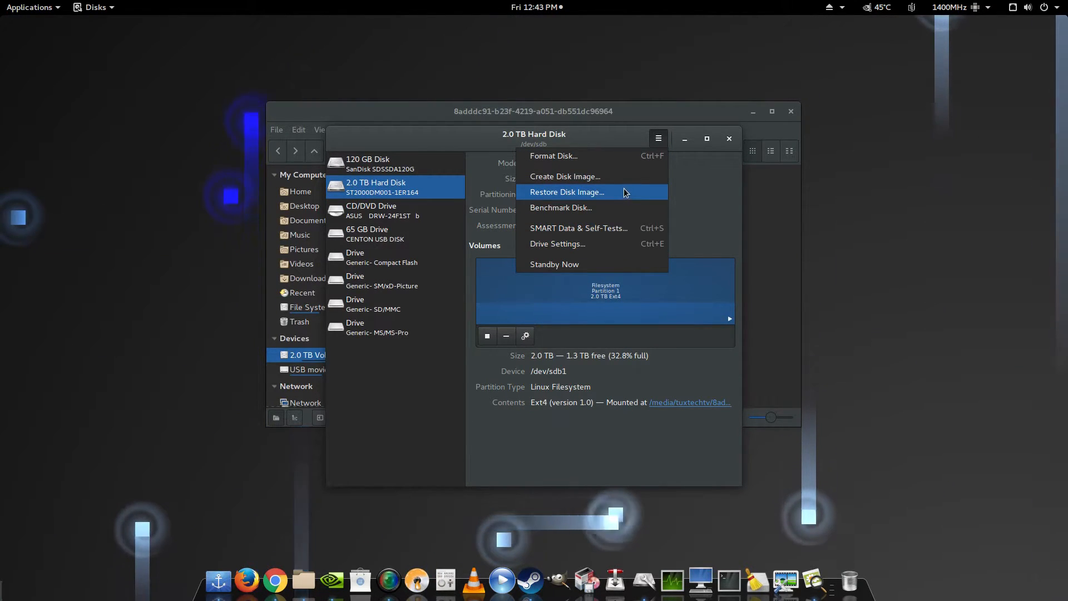
{"action": "left_click", "coordinate": [621, 211]}
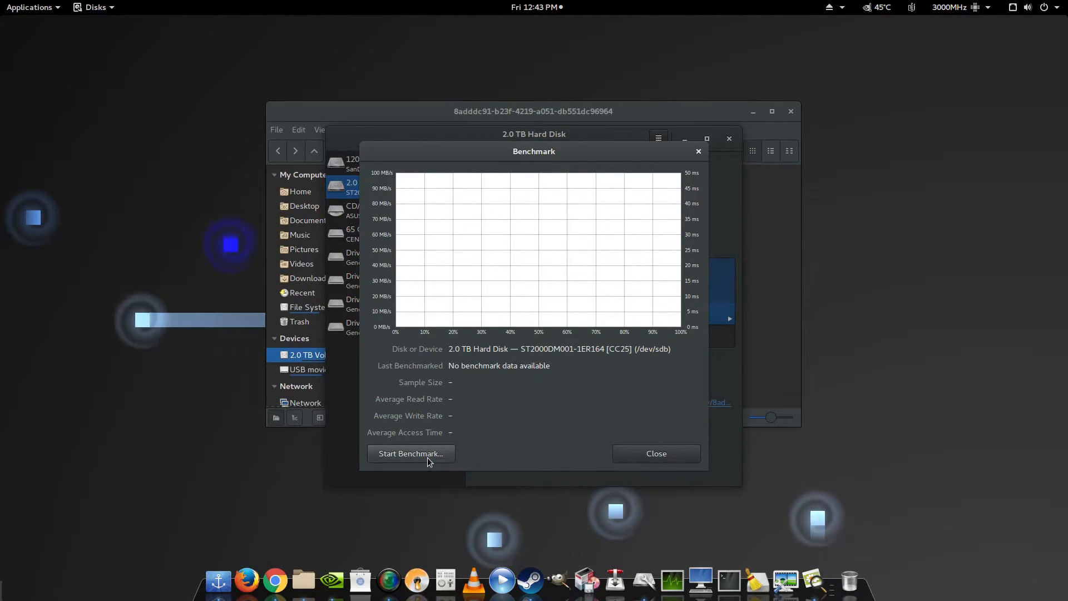
{"action": "left_click", "coordinate": [411, 453]}
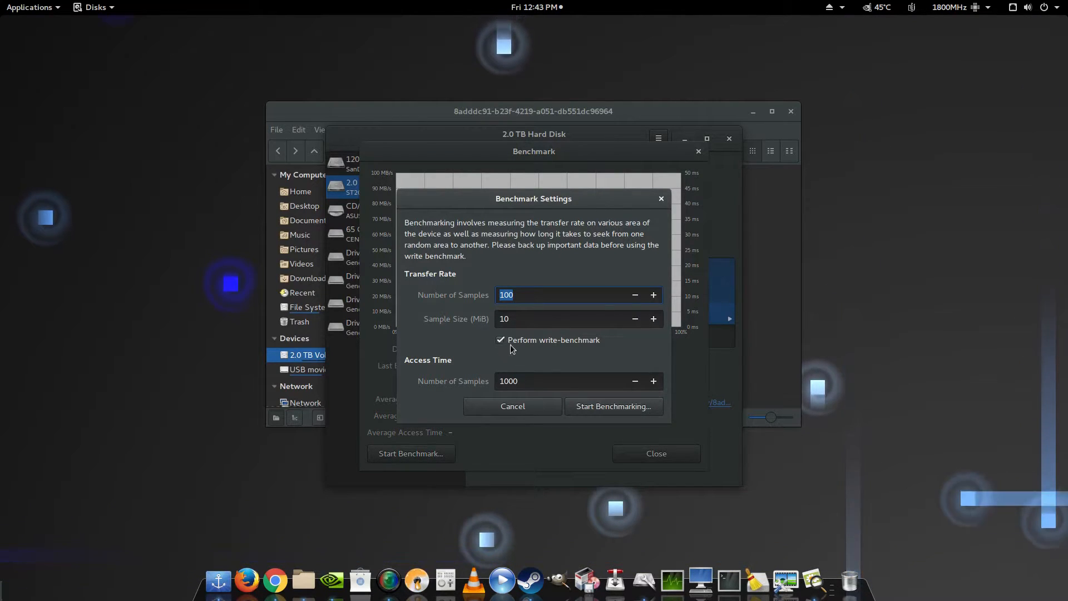
{"action": "left_click", "coordinate": [614, 407]}
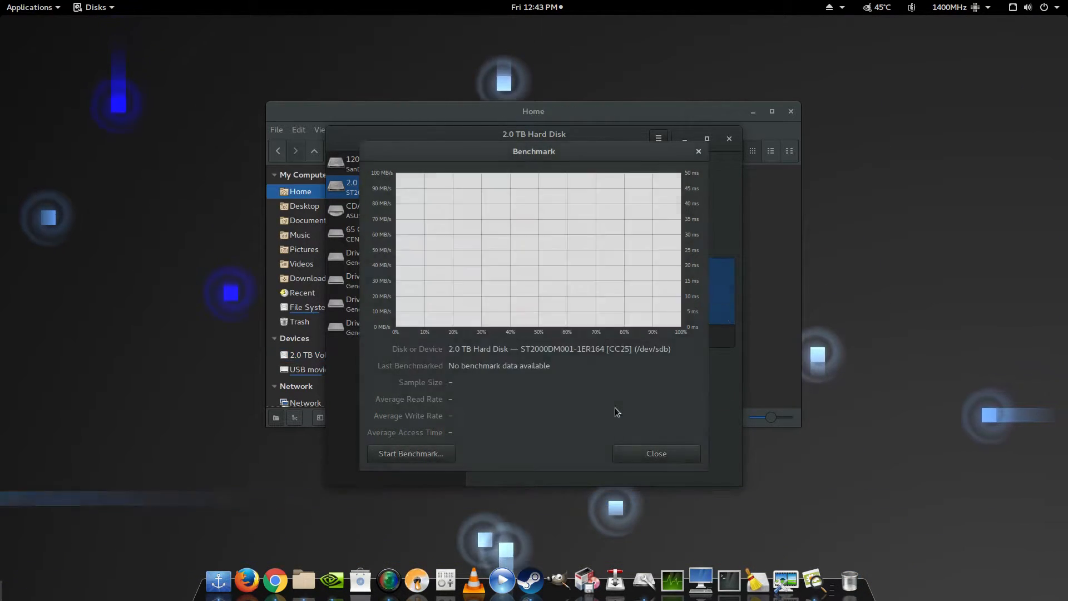
{"action": "type", "text": "•••••••"}
{"action": "key", "text": "Return"}
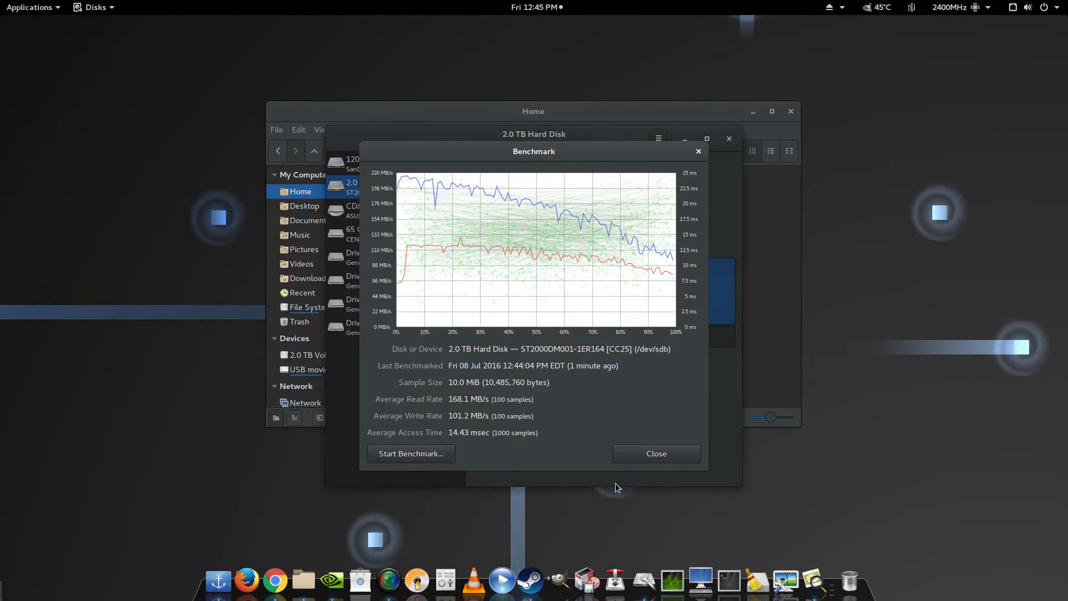
{"action": "left_click", "coordinate": [654, 460]}
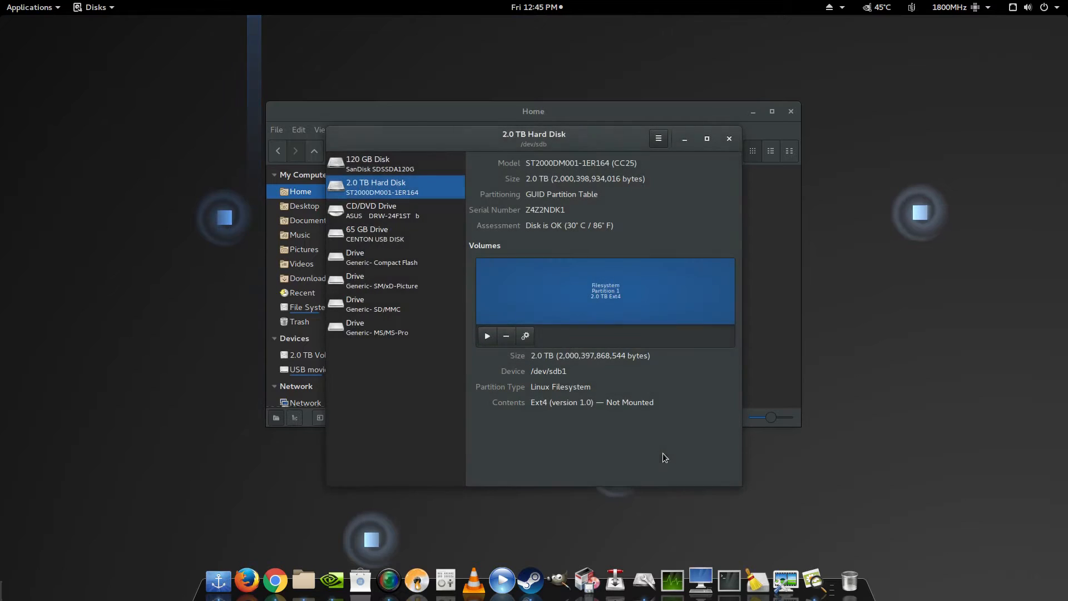
- Open the SMART data and self-tests of the 2.0 TB Hard Disk and examine the full list of attributes
{"action": "left_click", "coordinate": [660, 138]}
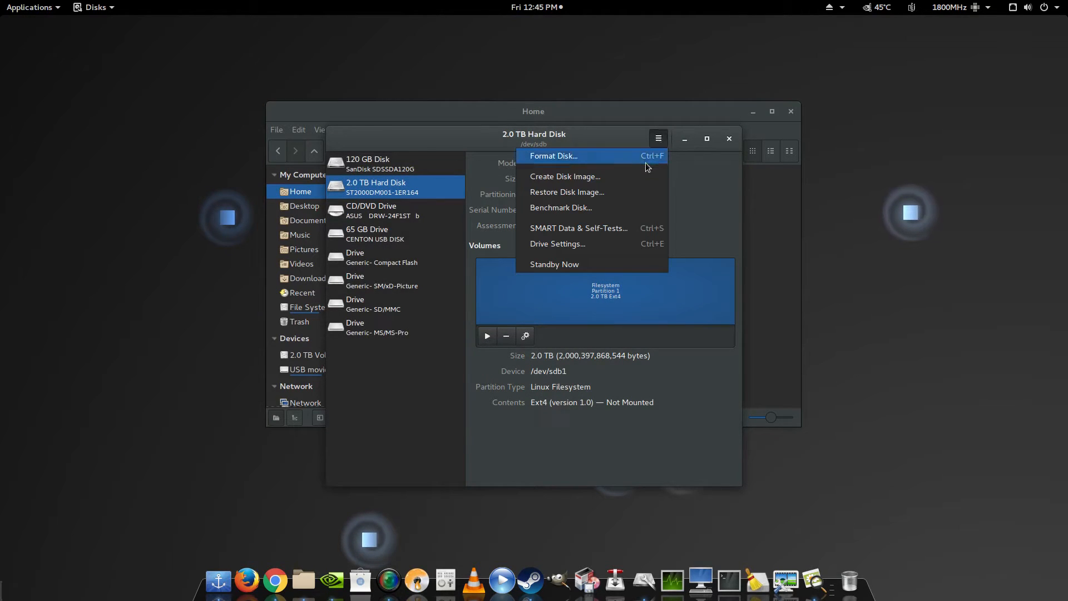
{"action": "left_click", "coordinate": [615, 228]}
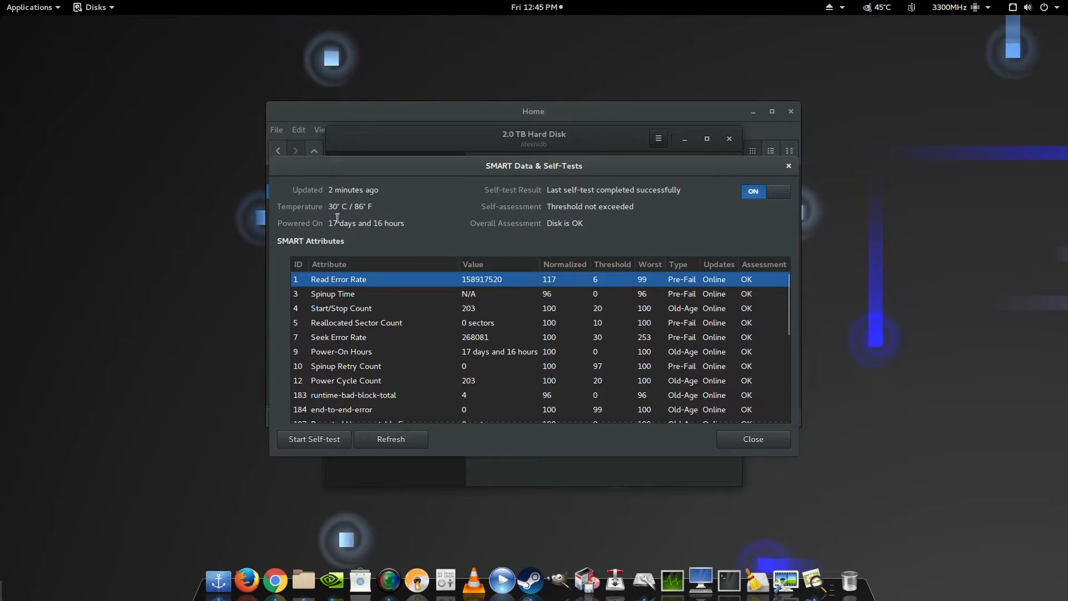
{"action": "scroll", "coordinate": [543, 306], "scroll_direction": "down", "scroll_amount": 3}
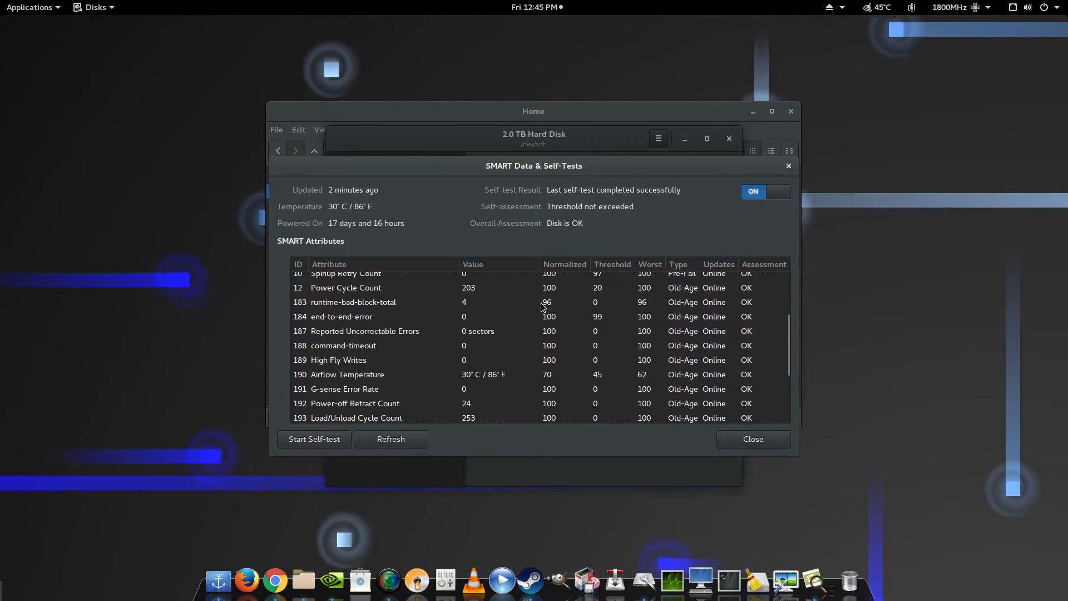
{"action": "scroll", "coordinate": [533, 311], "scroll_direction": "down", "scroll_amount": 3}
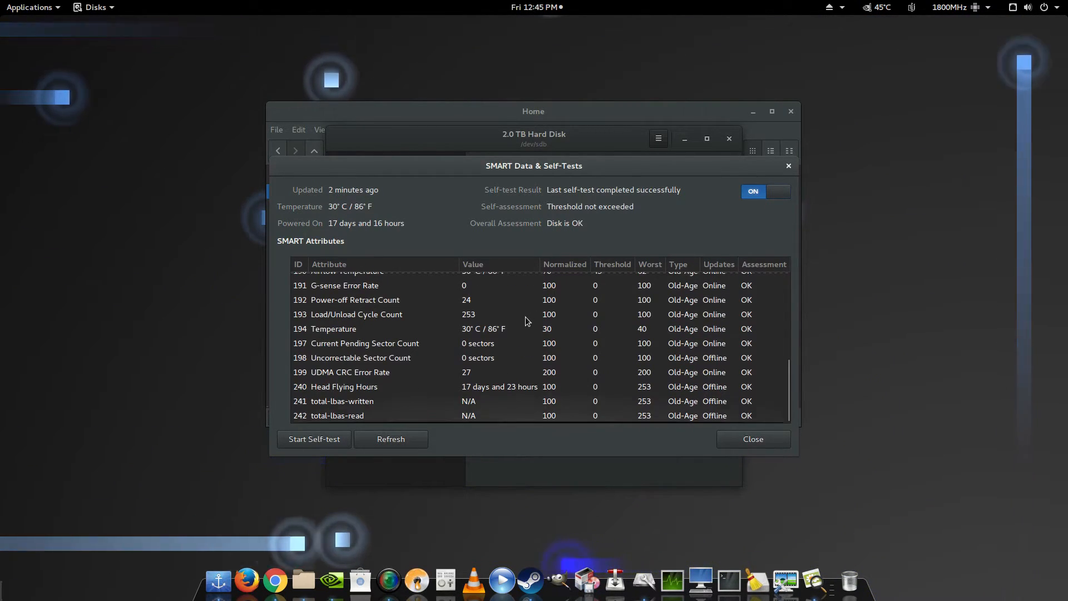
{"action": "key", "text": "Home"}
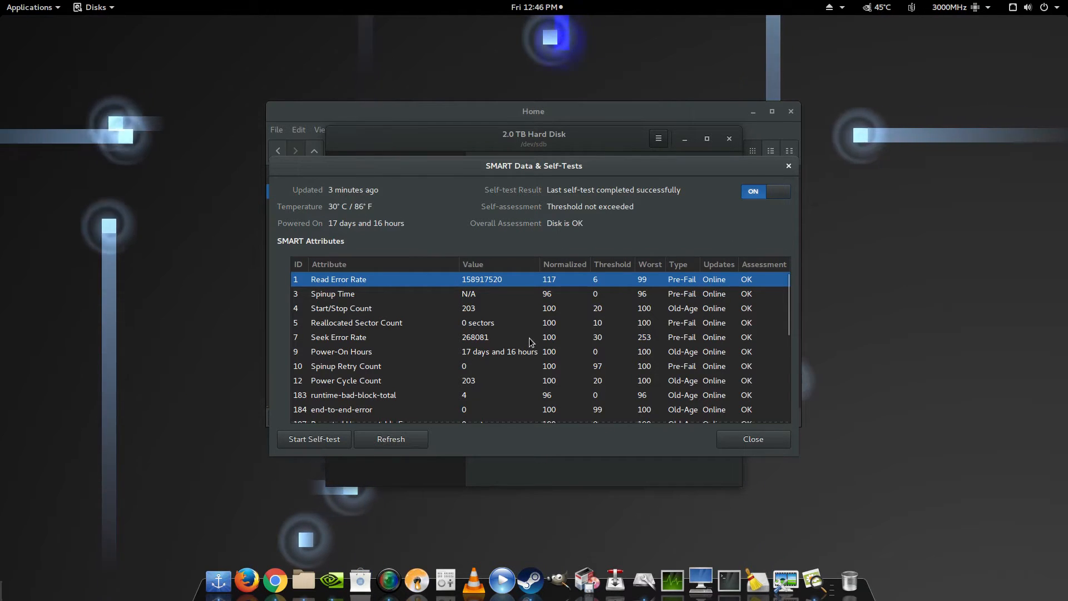
{"action": "mouse_move", "coordinate": [529, 341]}
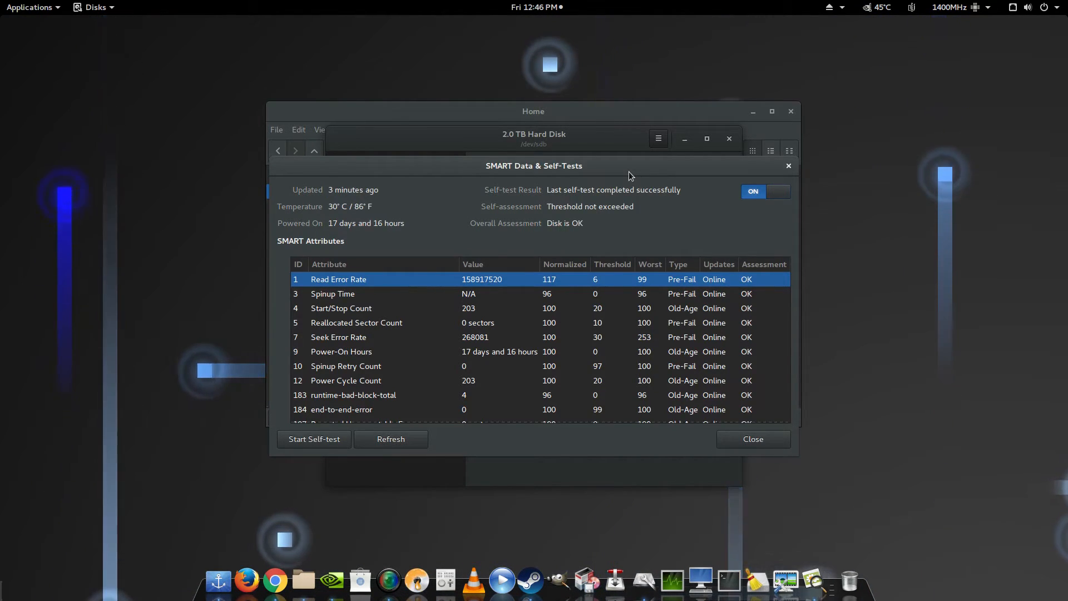
{"action": "mouse_move", "coordinate": [632, 169]}
{"action": "left_mouse_down"}
{"action": "mouse_move", "coordinate": [630, 191]}
{"action": "mouse_move", "coordinate": [643, 179]}
{"action": "mouse_move", "coordinate": [636, 162]}
{"action": "mouse_move", "coordinate": [644, 173]}
{"action": "left_mouse_up"}
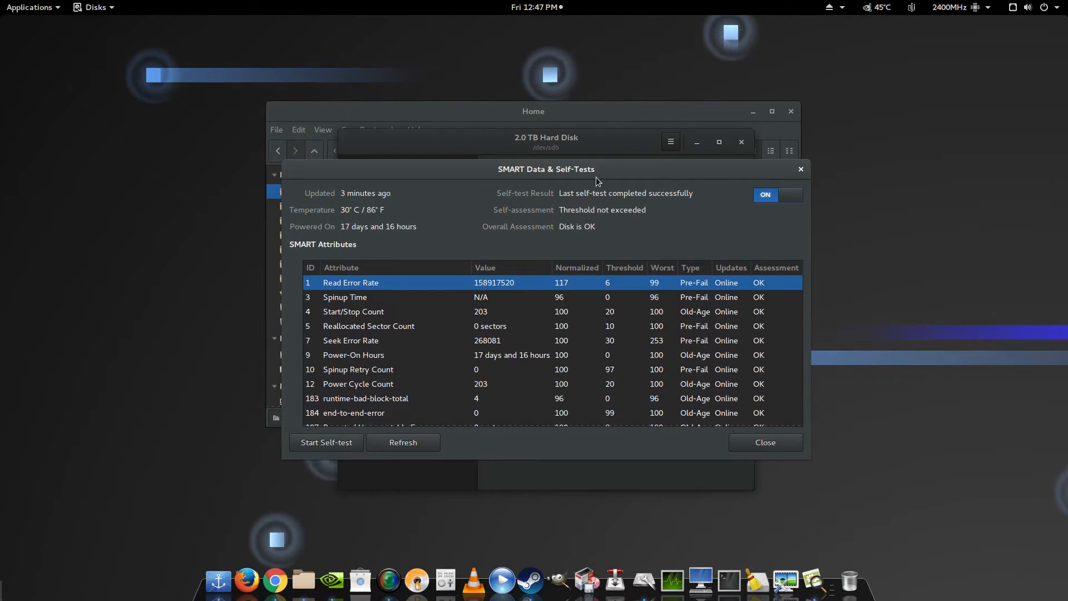
{"action": "left_click_drag", "start_coordinate": [611, 172], "coordinate": [598, 170]}
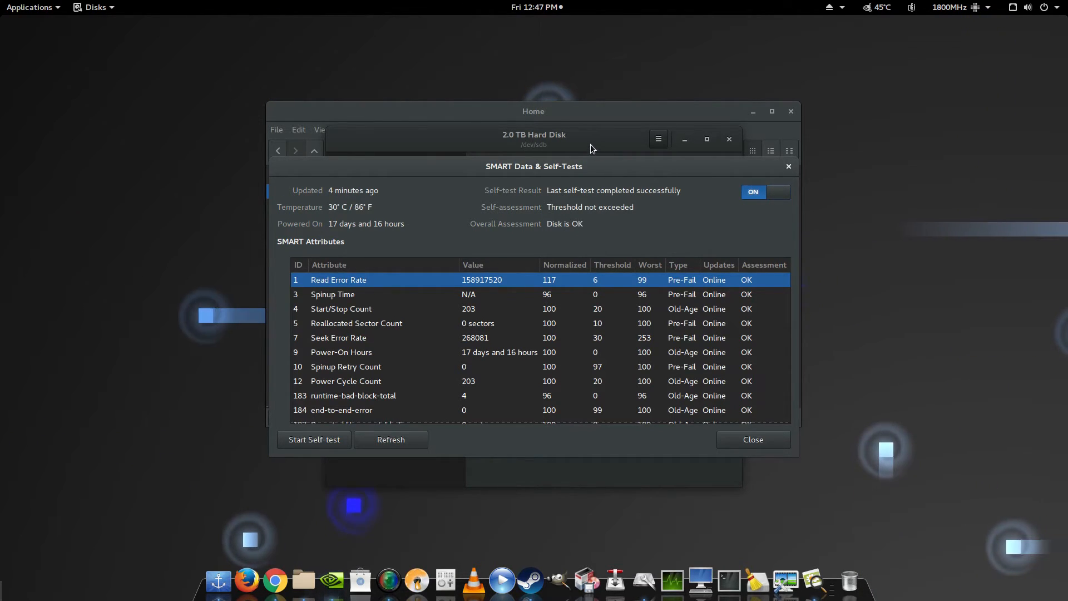
{"action": "left_click_drag", "start_coordinate": [578, 169], "coordinate": [576, 173]}
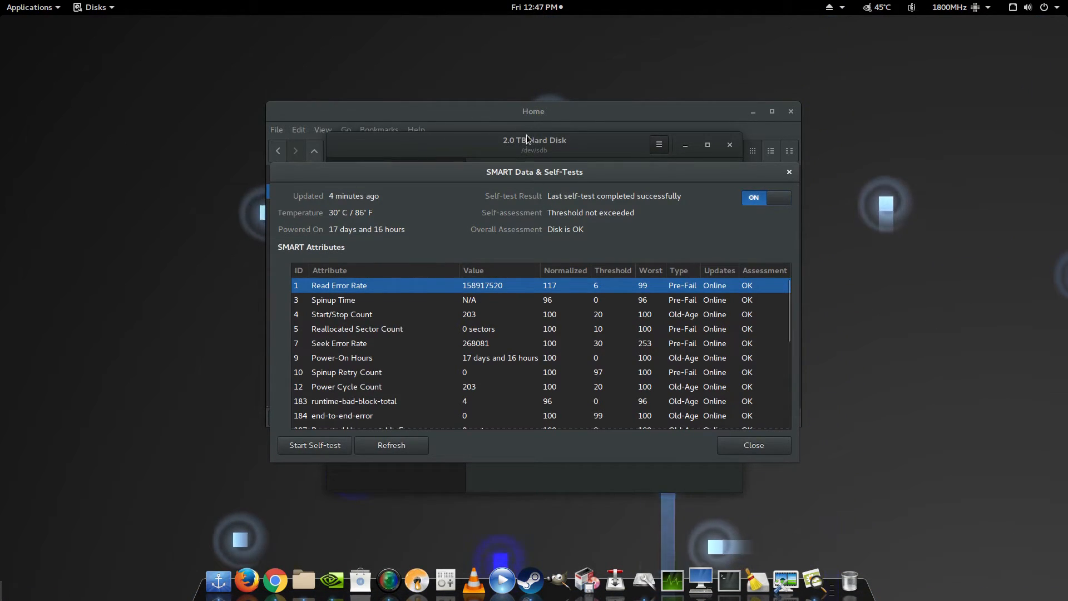
{"action": "mouse_move", "coordinate": [525, 174]}
{"action": "left_mouse_down"}
{"action": "mouse_move", "coordinate": [522, 148]}
{"action": "mouse_move", "coordinate": [524, 162]}
{"action": "left_mouse_up"}
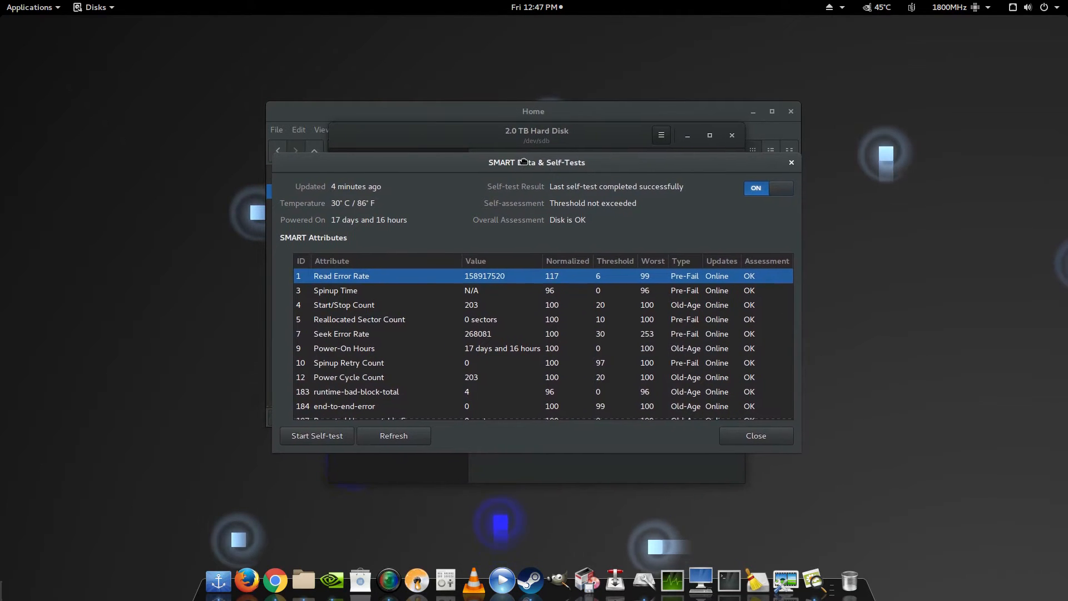
- Bring the file manager window showing the Home folder to the front
{"action": "left_click", "coordinate": [574, 112]}
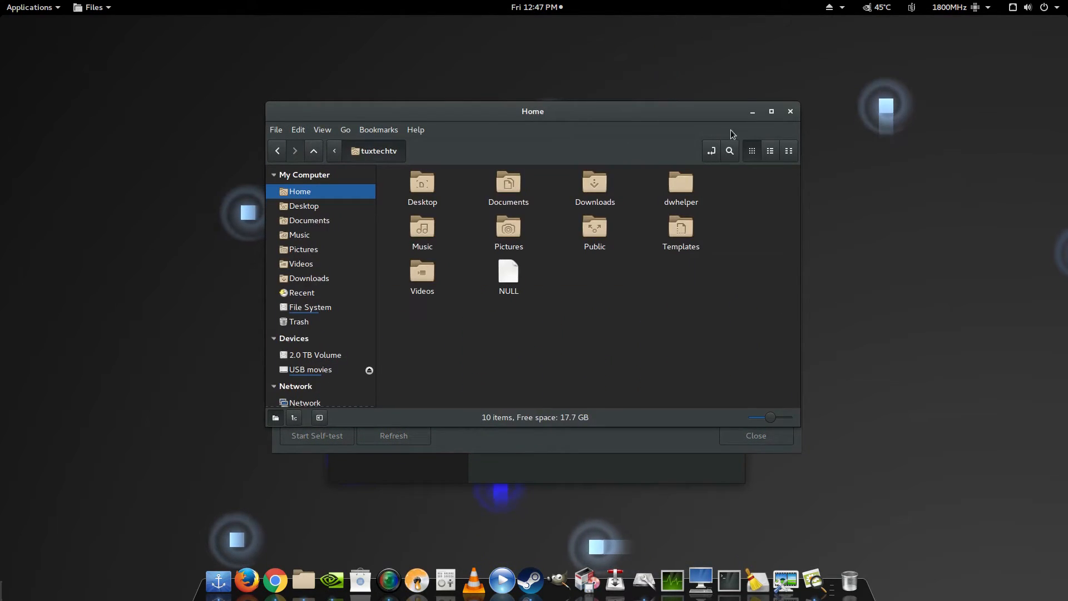
- Minimize the Home folder window, read through the 2.0 TB Hard Disk's full SMART attribute list again and close the SMART dialog
{"action": "left_click", "coordinate": [752, 114]}
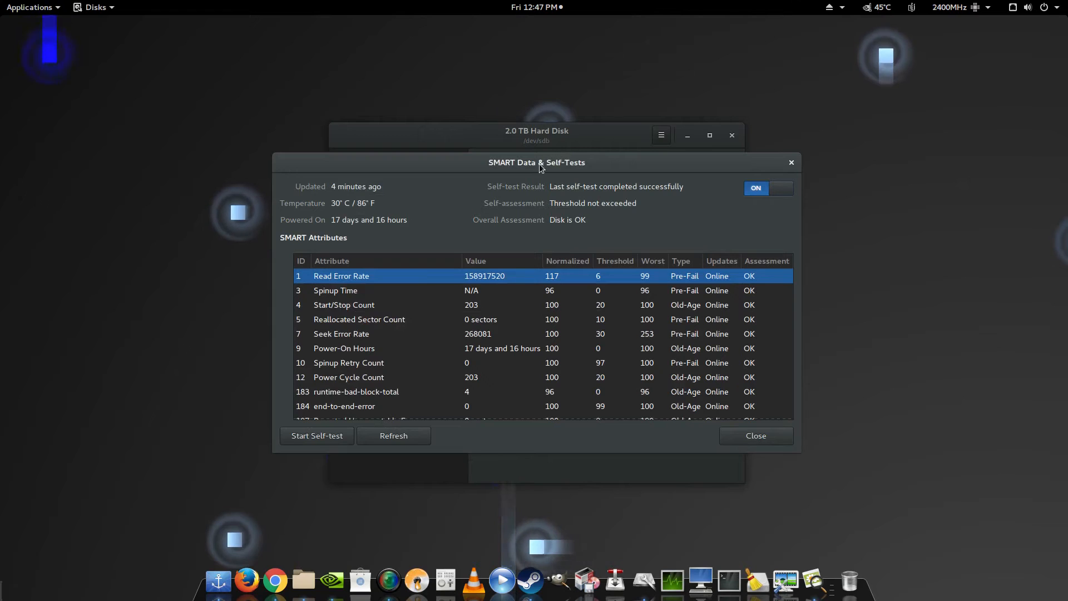
{"action": "left_click_drag", "start_coordinate": [539, 167], "coordinate": [536, 142]}
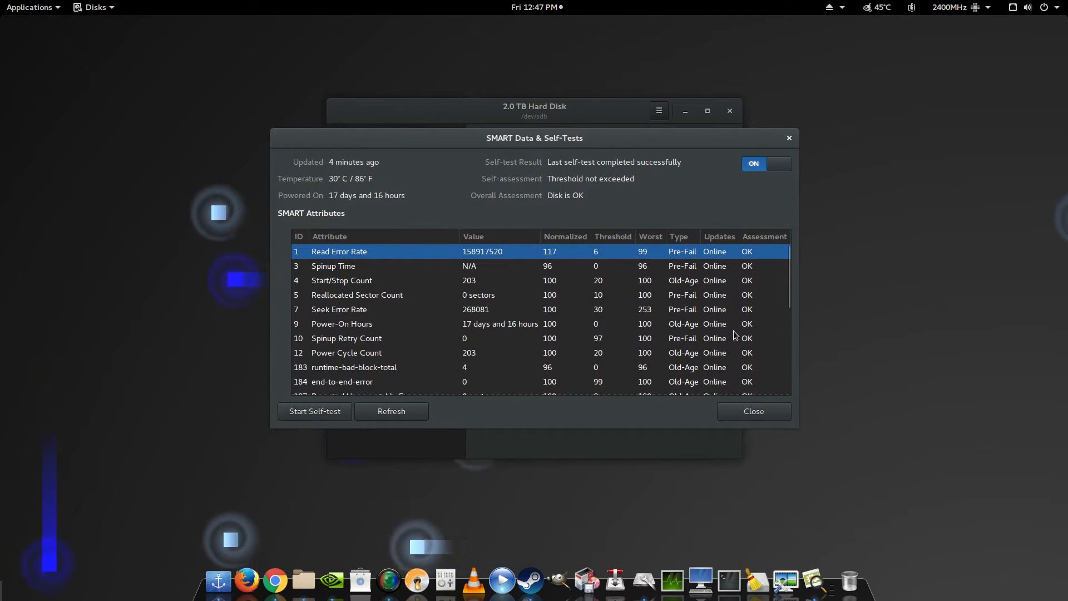
{"action": "scroll", "coordinate": [733, 339], "scroll_direction": "down", "scroll_amount": 5}
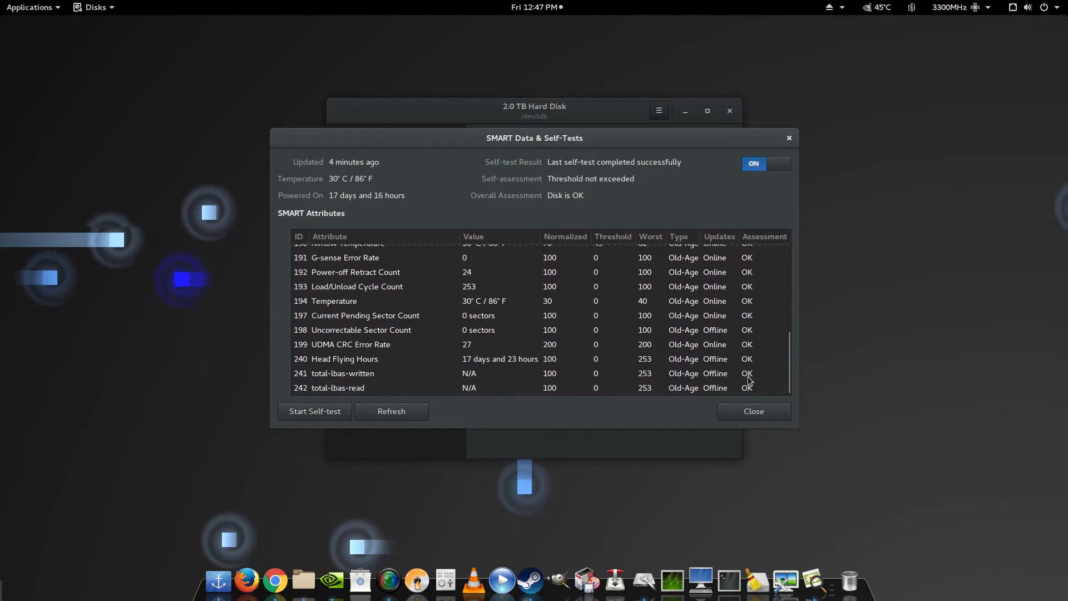
{"action": "scroll", "coordinate": [740, 334], "scroll_direction": "up", "scroll_amount": 5}
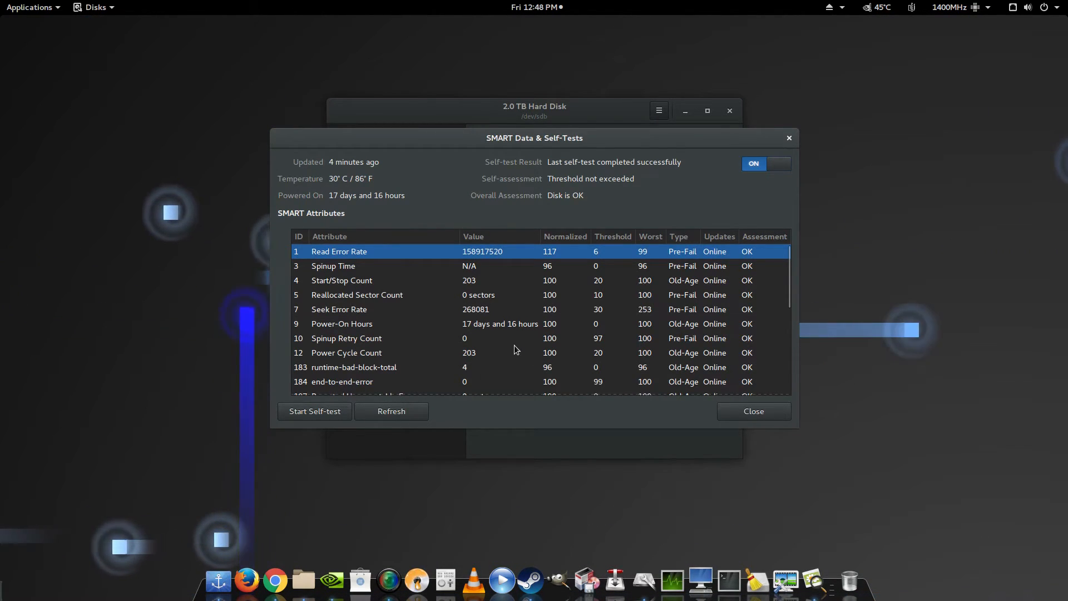
{"action": "scroll", "coordinate": [514, 345], "scroll_direction": "down", "scroll_amount": 6}
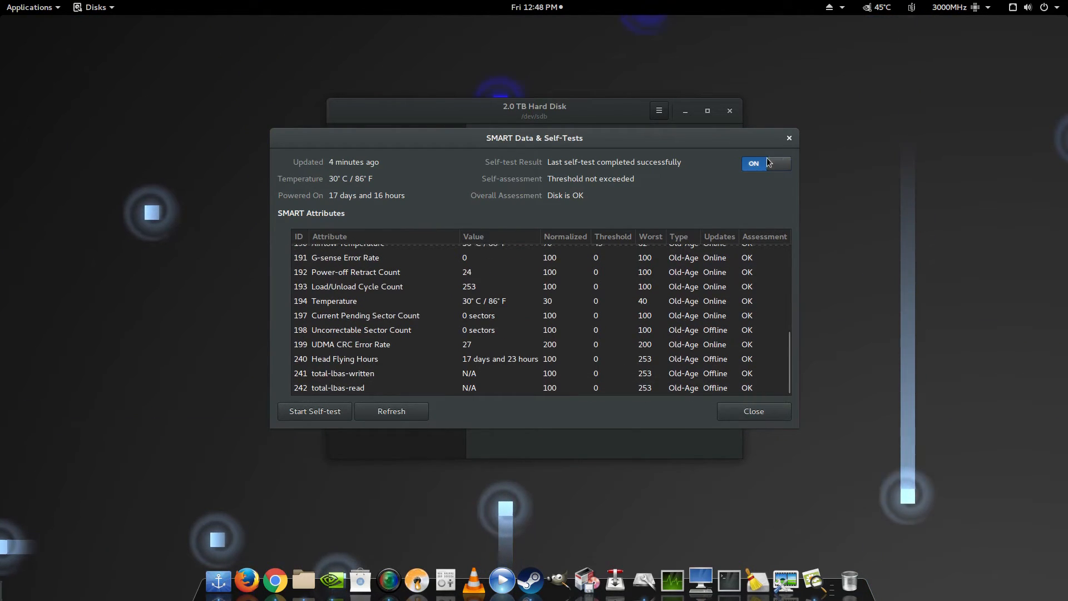
{"action": "left_click", "coordinate": [789, 139]}
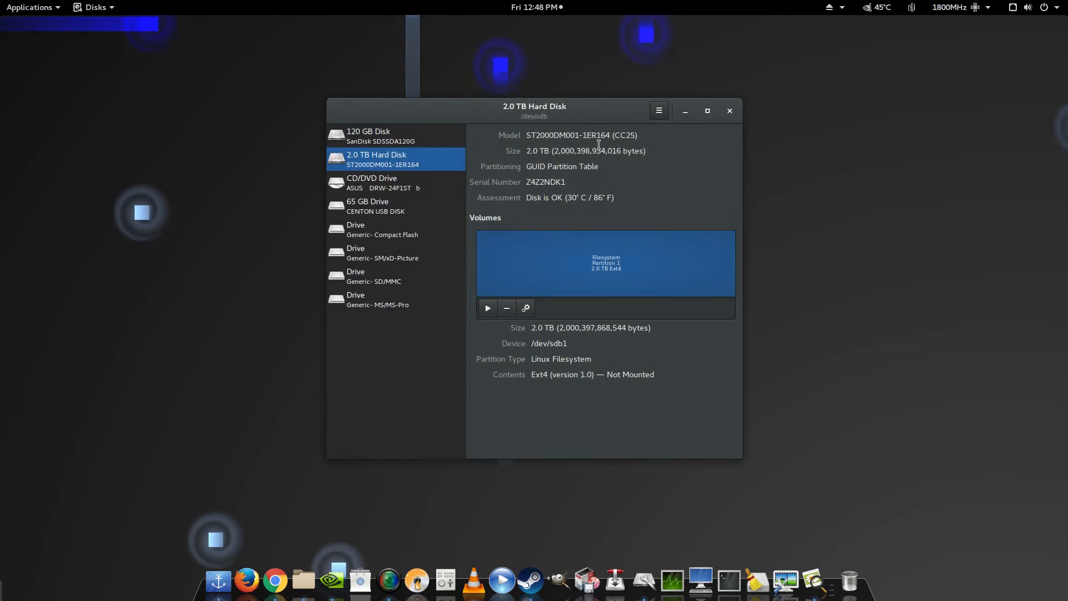
- Open the drive settings of the 2.0 TB Hard Disk, examine the Standby, APM and Write Cache options, and close them without changes
{"action": "left_click", "coordinate": [664, 111]}
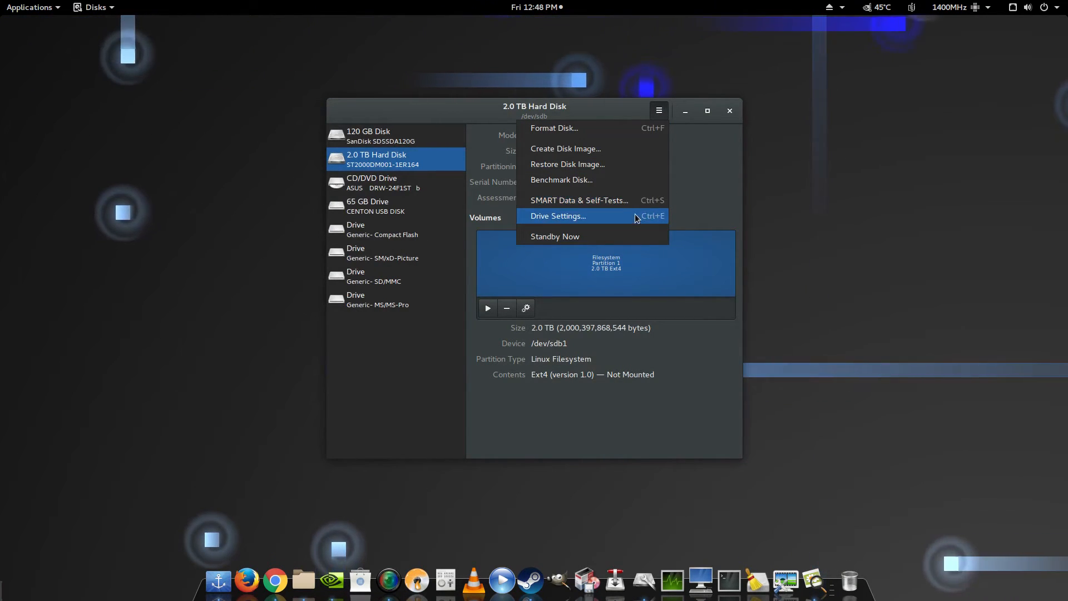
{"action": "left_click", "coordinate": [576, 221]}
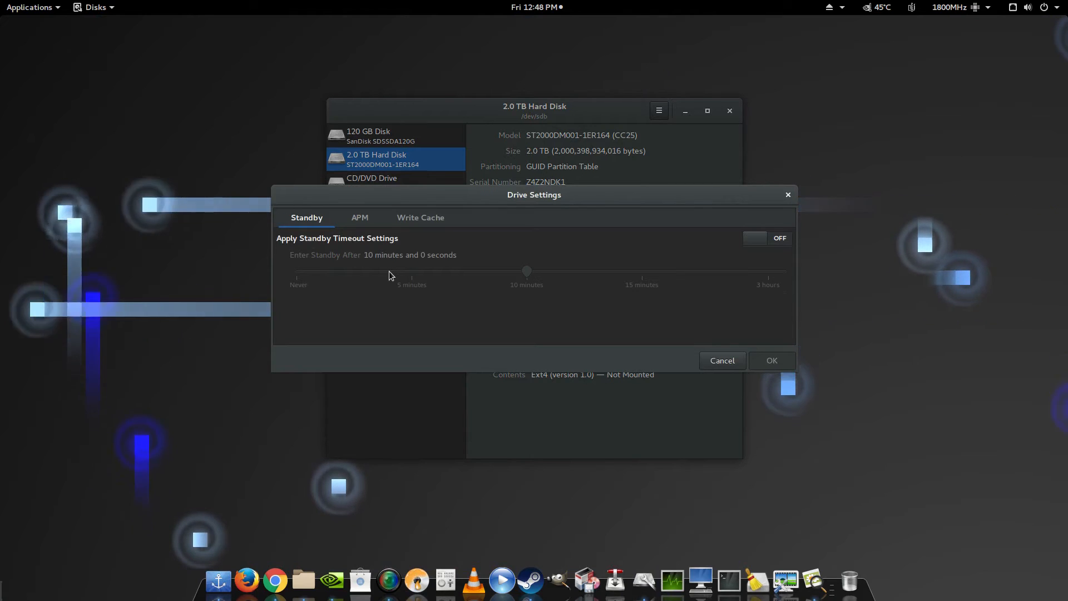
{"action": "left_click", "coordinate": [356, 218]}
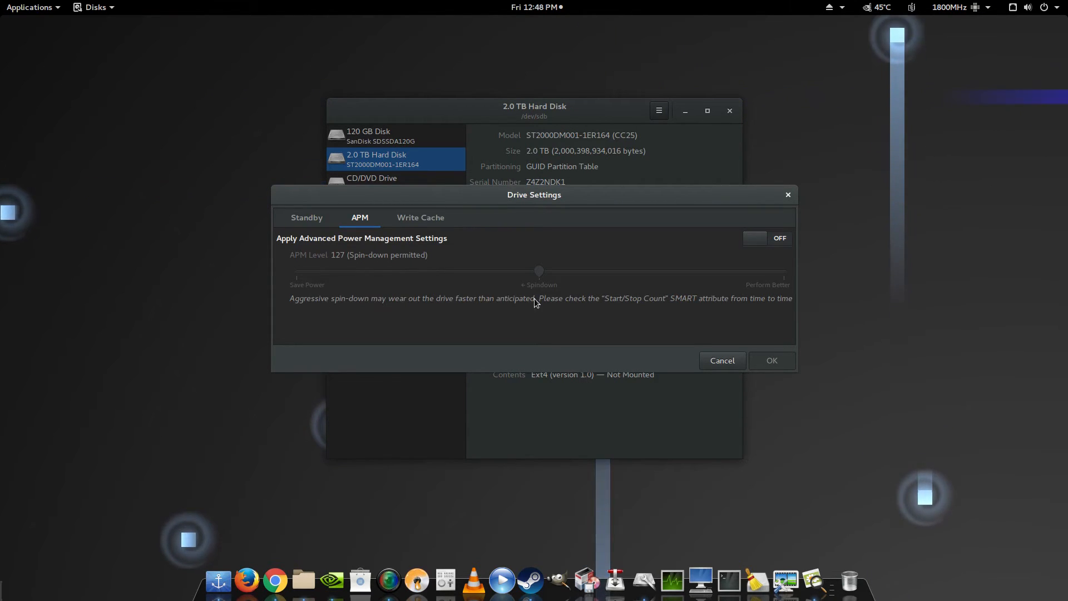
{"action": "left_click", "coordinate": [416, 223]}
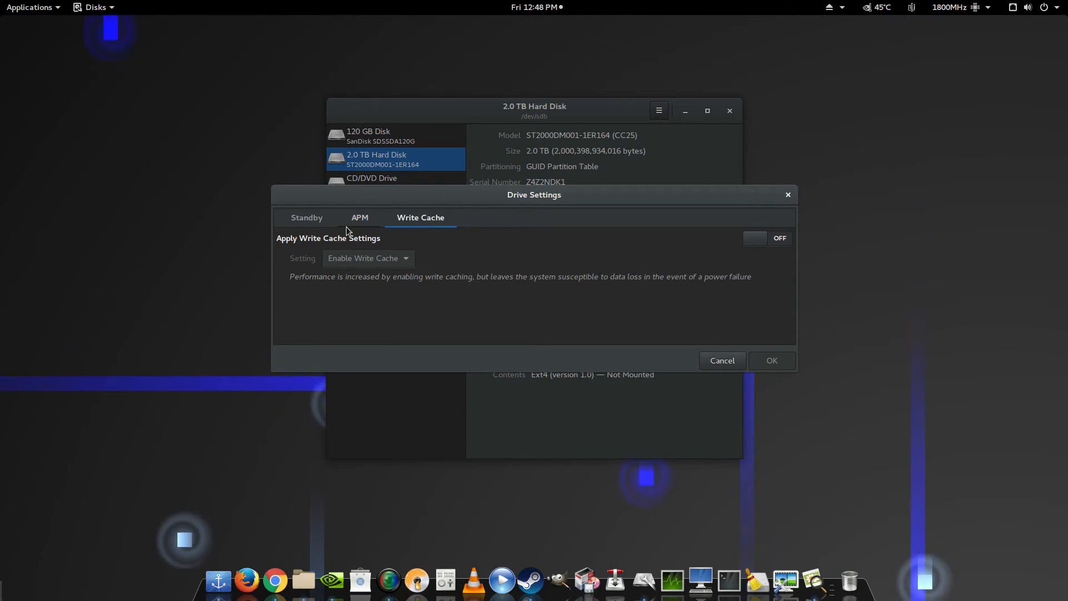
{"action": "left_click", "coordinate": [309, 224]}
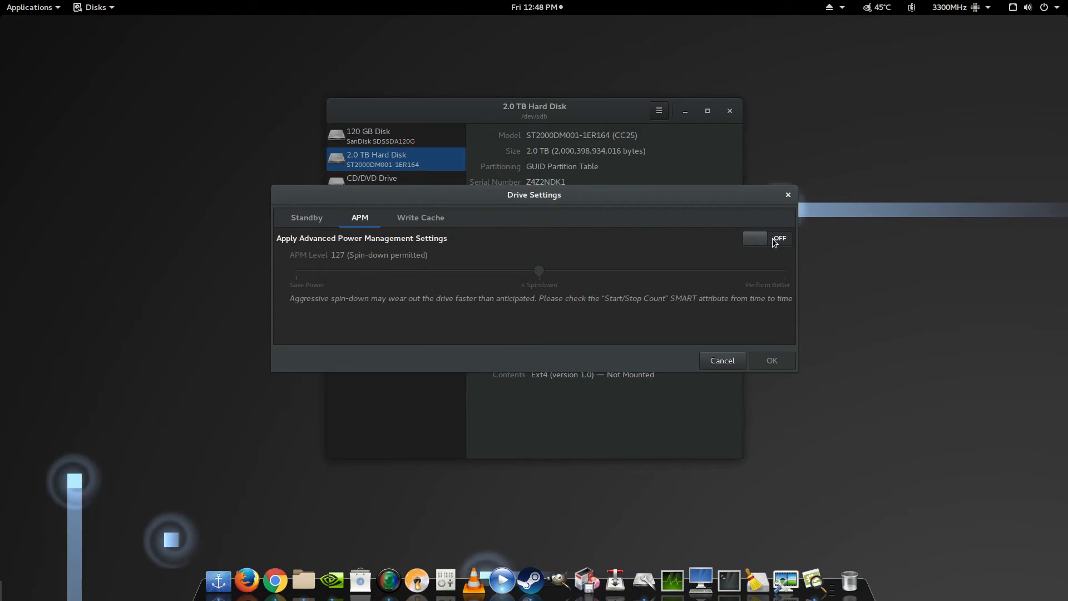
{"action": "left_click", "coordinate": [787, 196]}
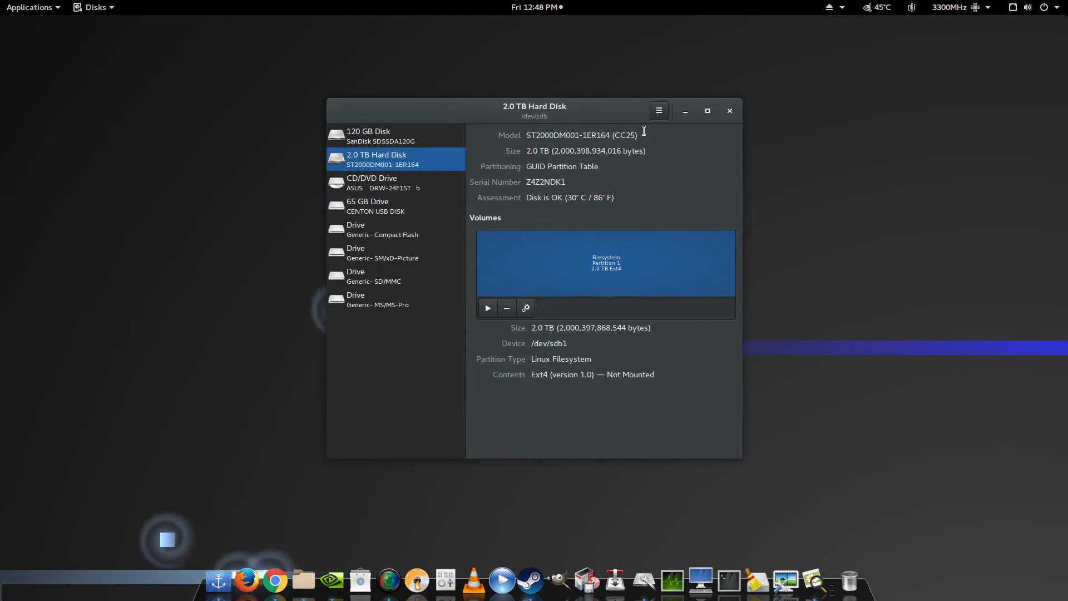
{"action": "left_click", "coordinate": [659, 111]}
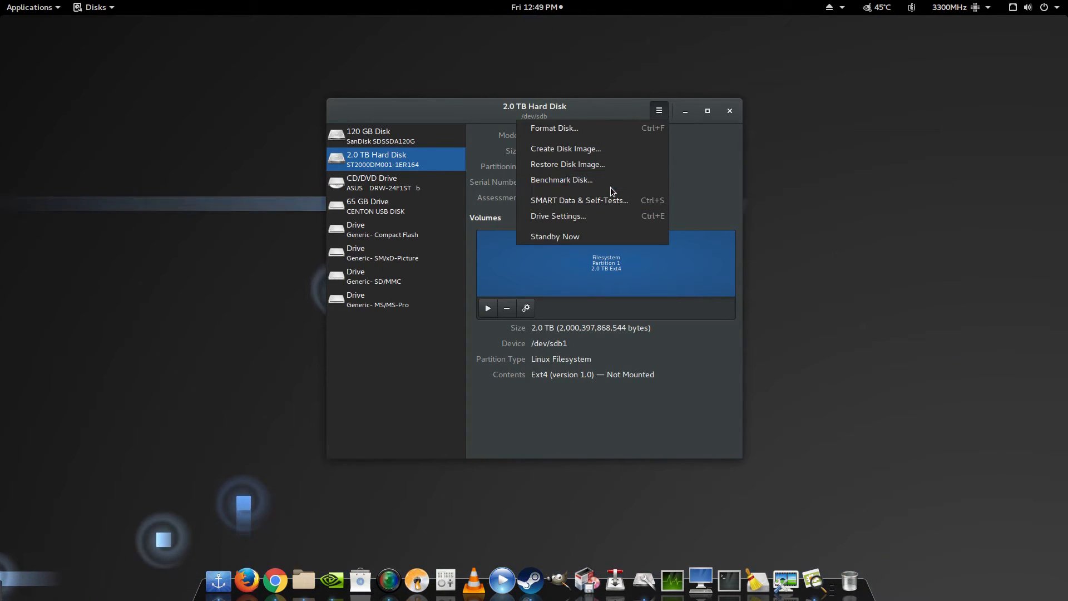
{"action": "left_click", "coordinate": [606, 108]}
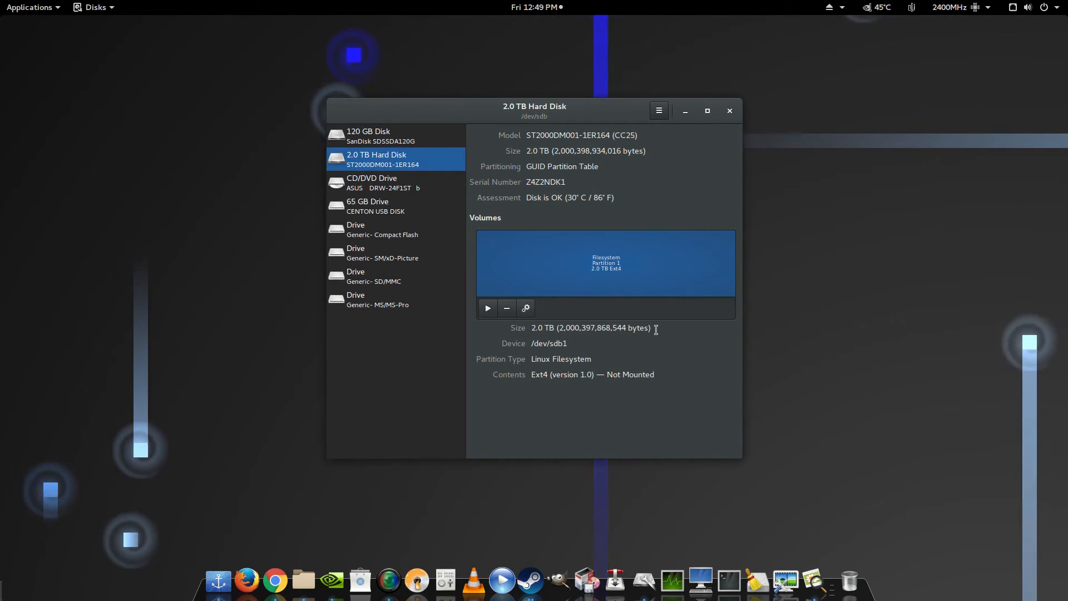
- Bring the Image Viewer to the front and look through the Seagate drive and box photos, ending on 20160125_190506.jpg
{"action": "left_click", "coordinate": [811, 568]}
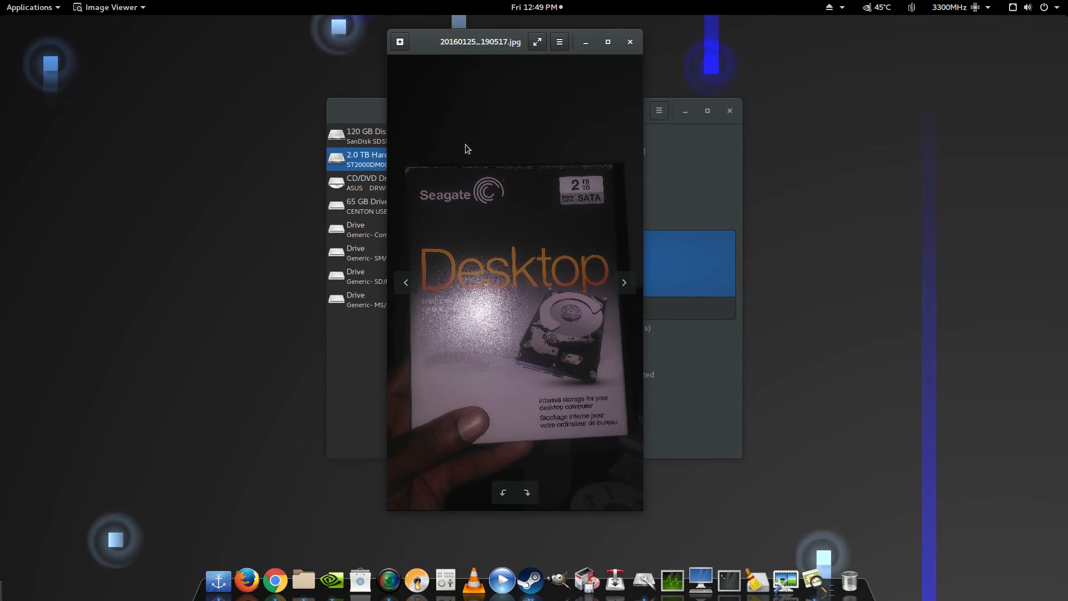
{"action": "left_click", "coordinate": [625, 284]}
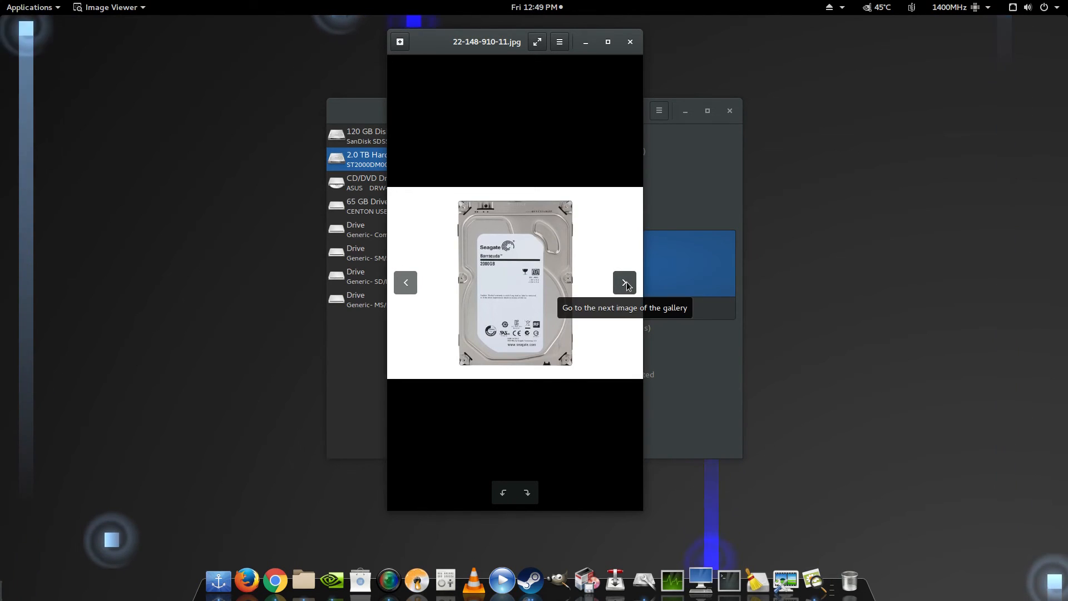
{"action": "left_click", "coordinate": [624, 283]}
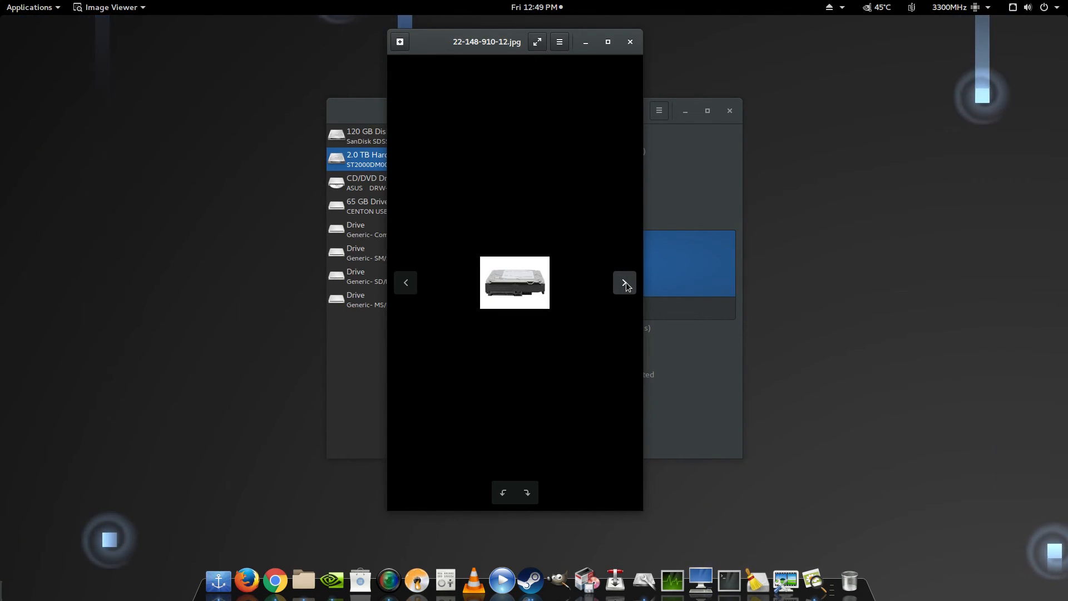
{"action": "left_click", "coordinate": [400, 286]}
{"action": "left_click", "coordinate": [401, 286]}
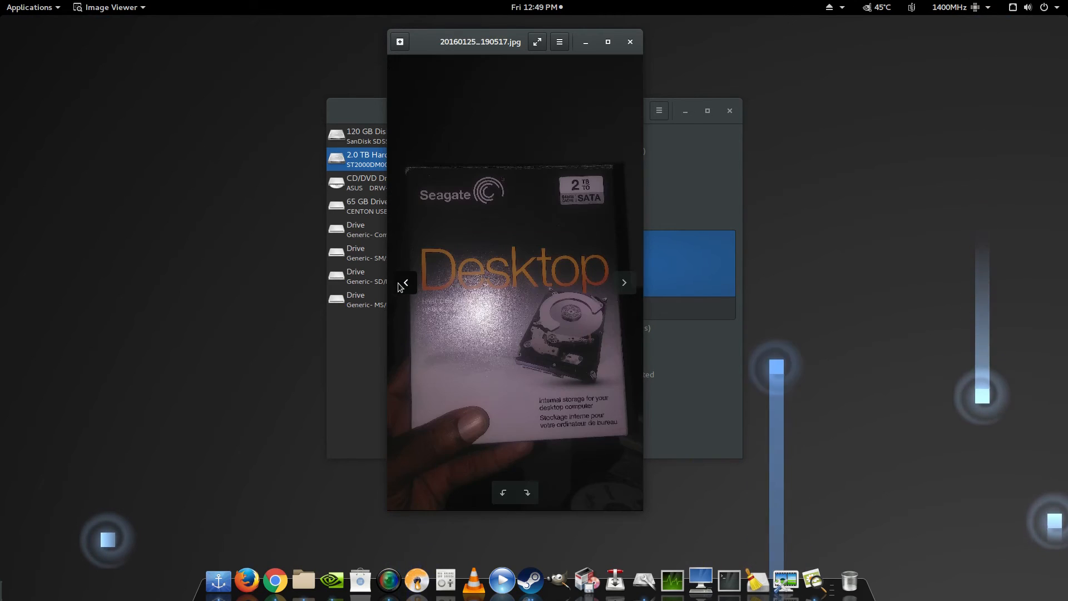
{"action": "left_click", "coordinate": [400, 286]}
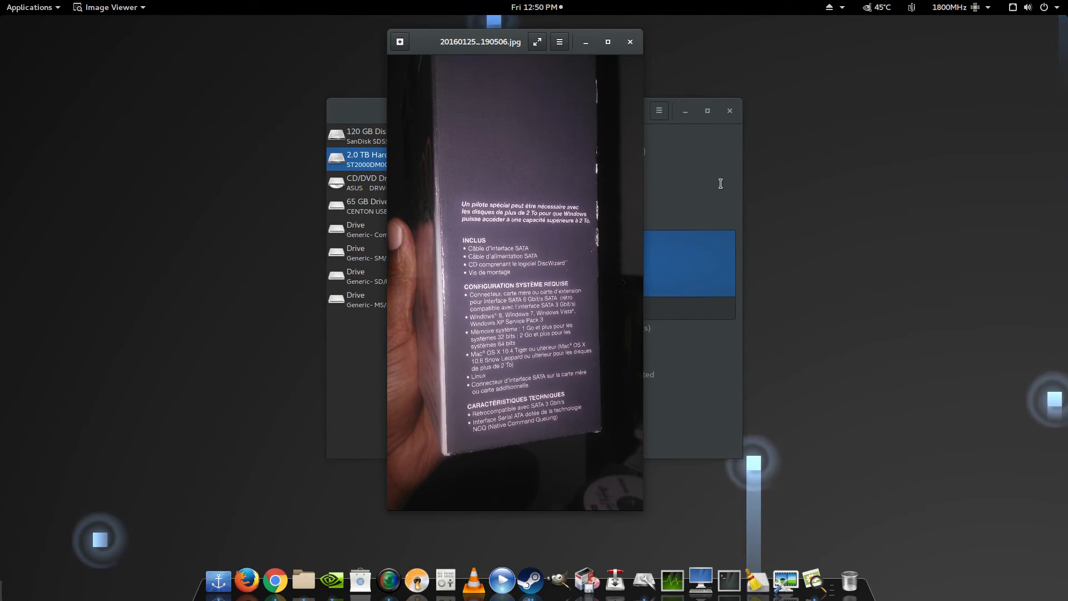
- Switch back to Disks, recheck the 2.0 TB Hard Disk's APM, Write Cache and Standby settings, and dismiss the drive settings
{"action": "left_click", "coordinate": [689, 160]}
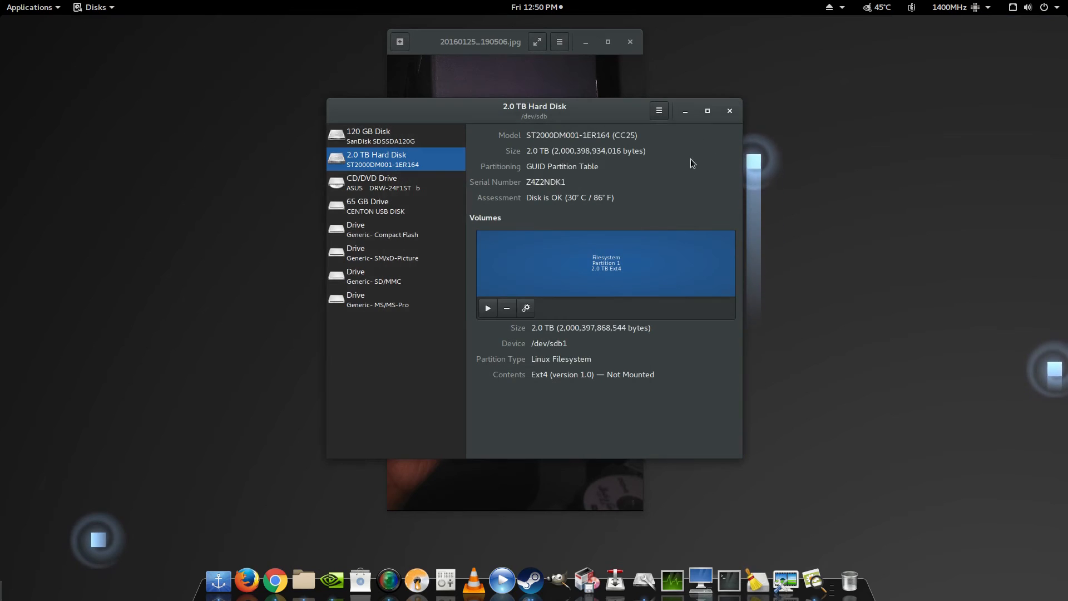
{"action": "left_click", "coordinate": [660, 112]}
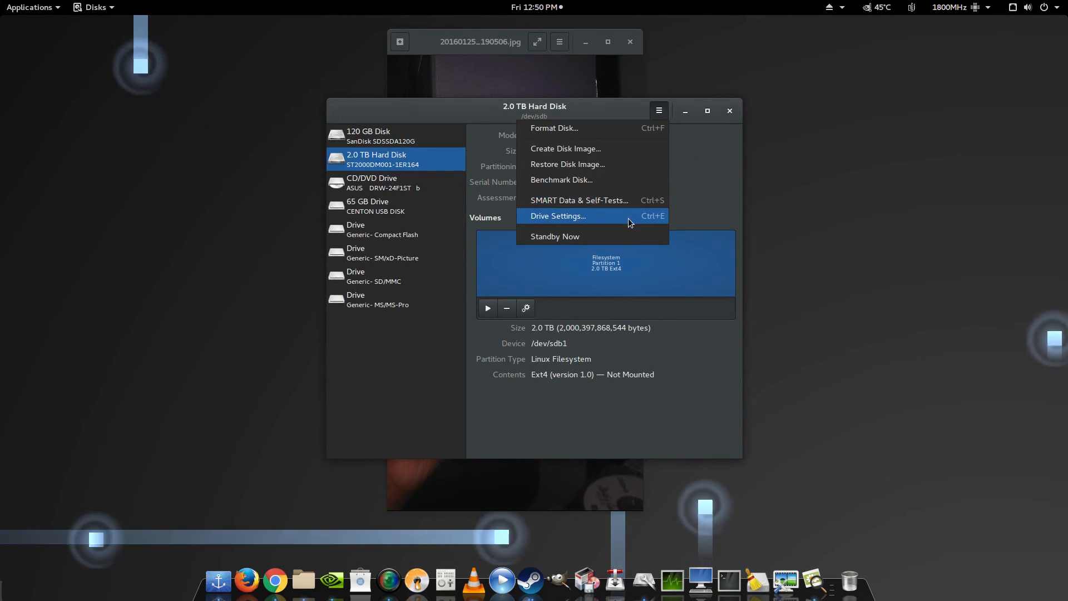
{"action": "left_click", "coordinate": [610, 217]}
{"action": "left_click", "coordinate": [359, 219]}
{"action": "left_click", "coordinate": [411, 223]}
{"action": "left_click", "coordinate": [316, 225]}
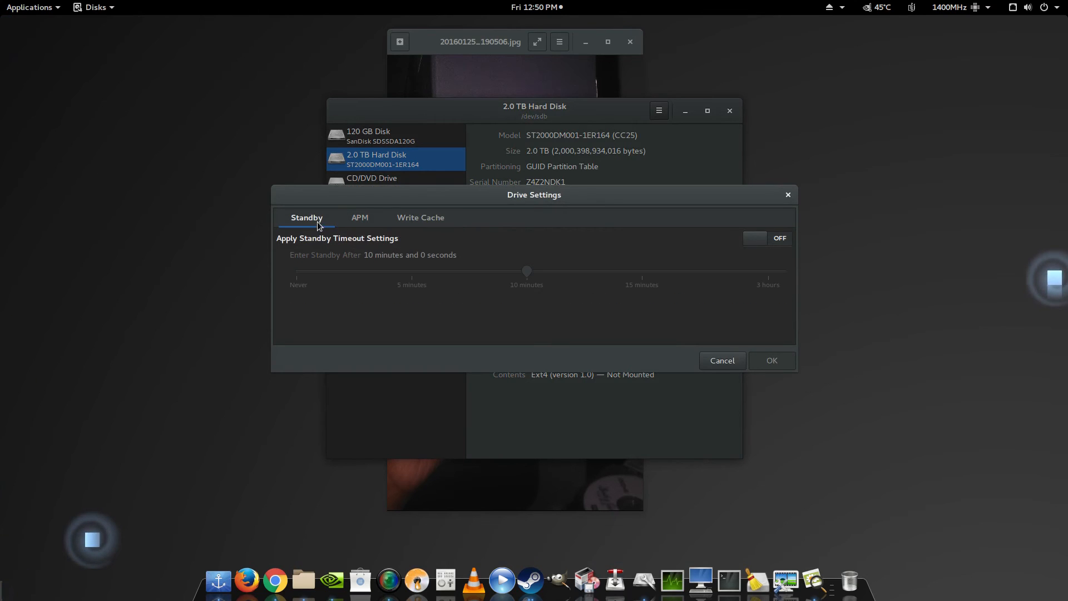
{"action": "left_click", "coordinate": [786, 195]}
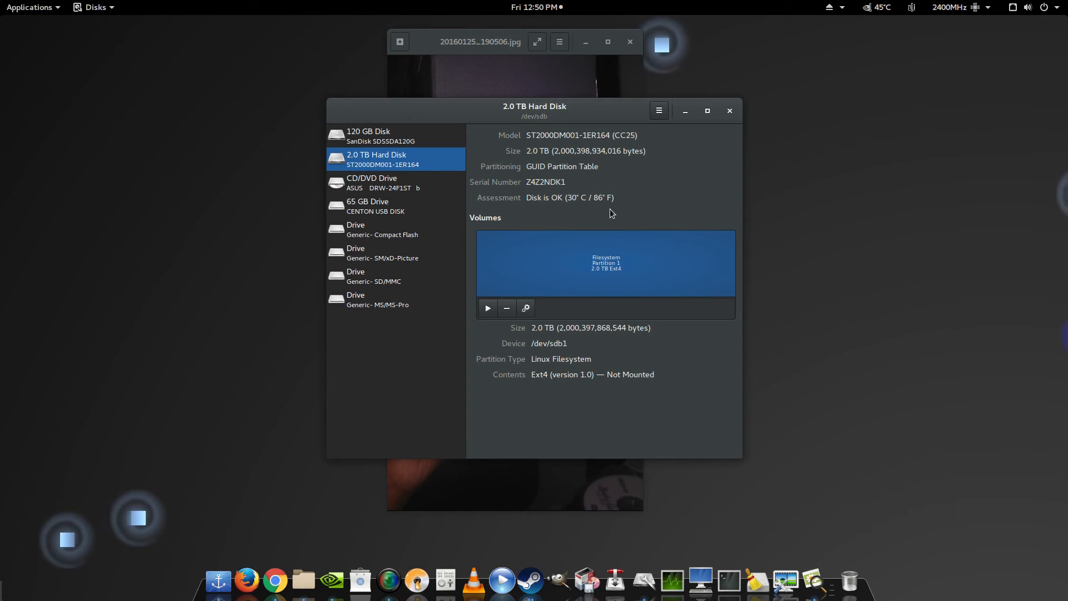
- Close the Disks window and the Image Viewer
{"action": "left_click", "coordinate": [729, 112]}
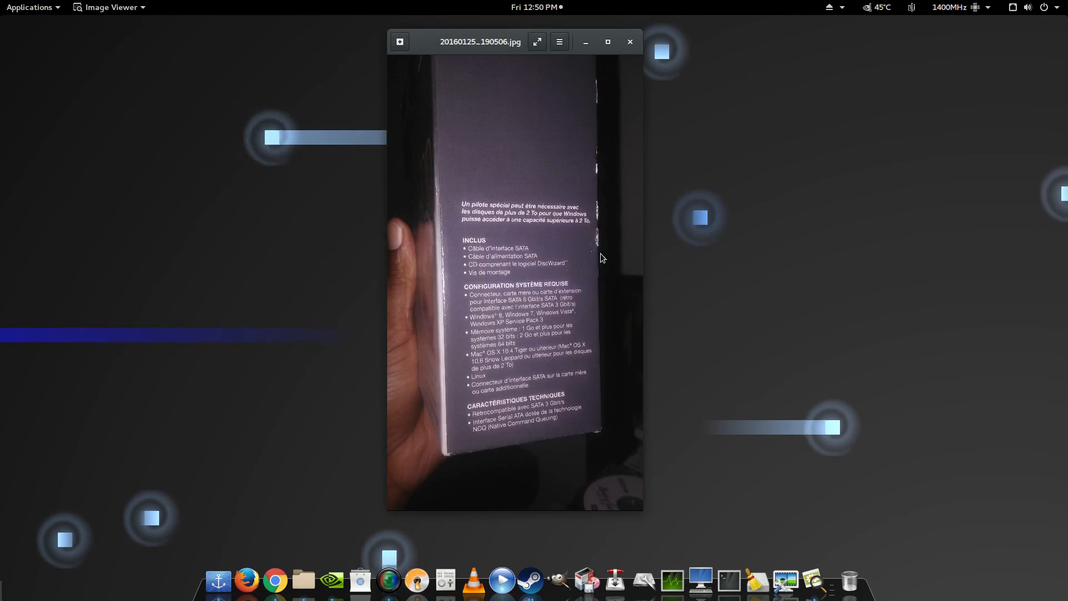
{"action": "left_click", "coordinate": [631, 44]}
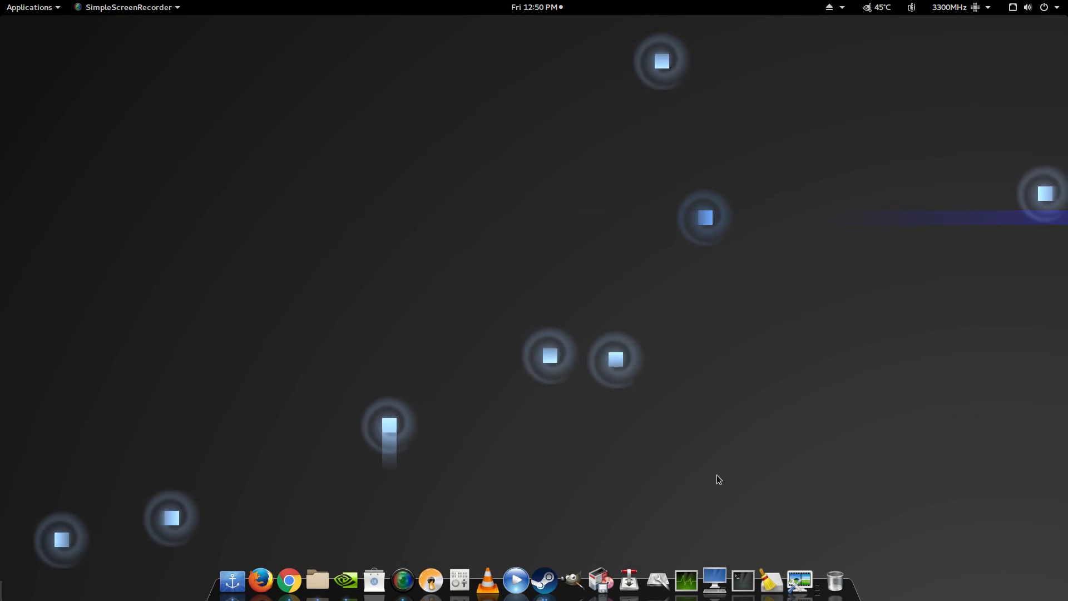